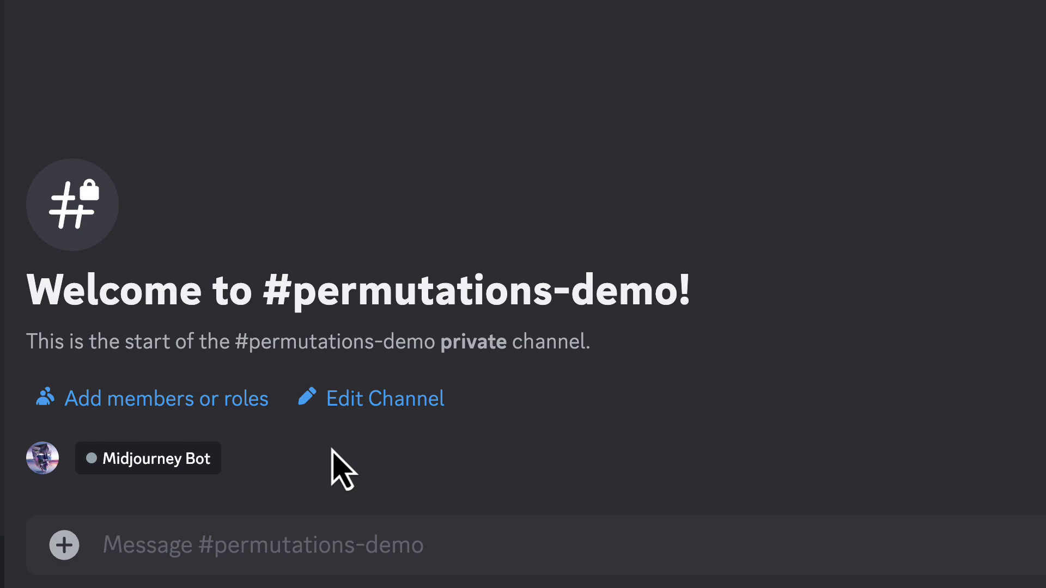
Switch to the Midjourney Docs in Chrome and open the Permutation Prompts page
key("super+Tab")
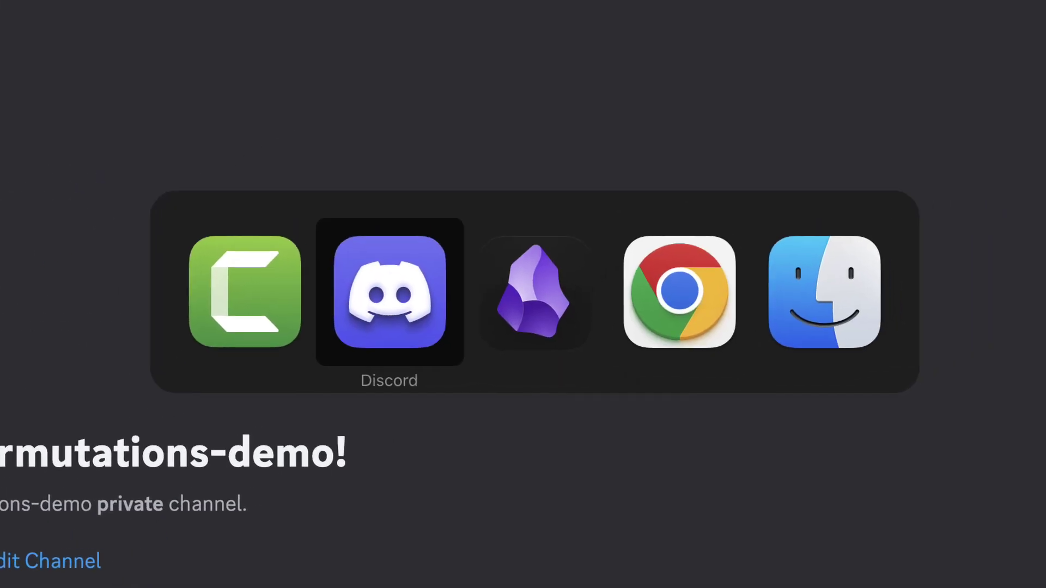
left_click(525, 385)
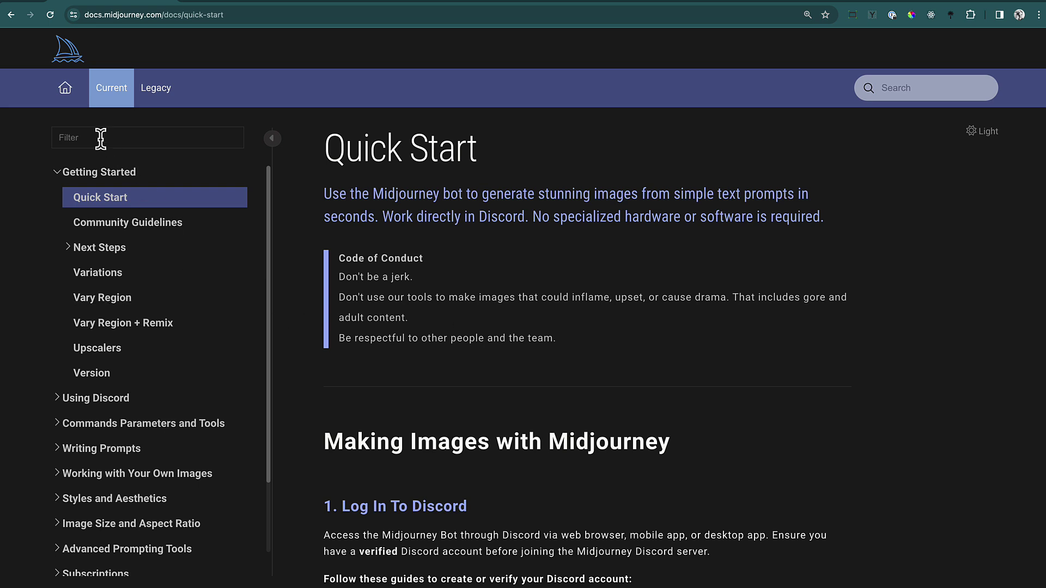
type("permut")
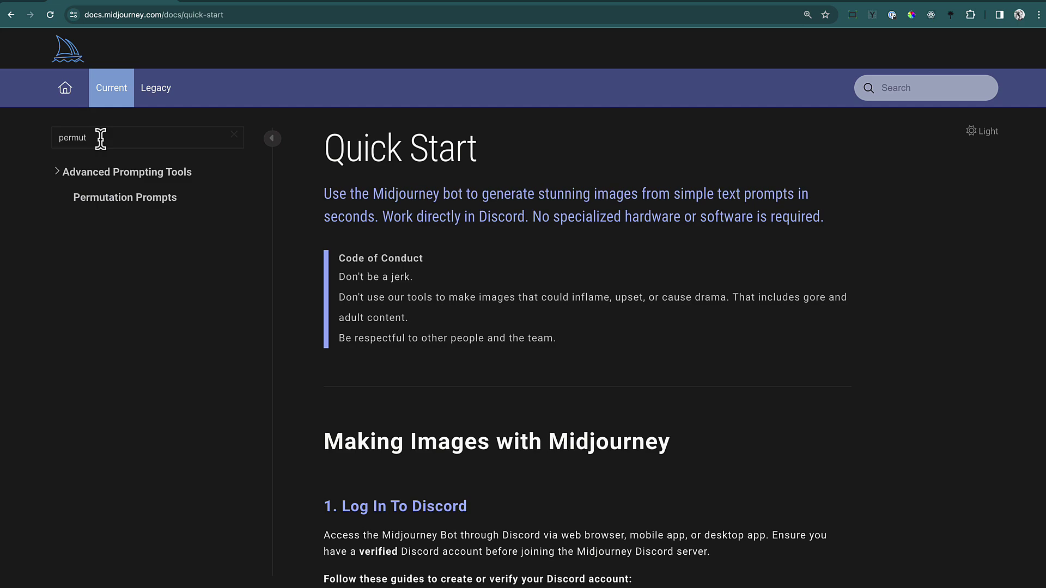
left_click(126, 197)
scroll(541, 351, "down", 3)
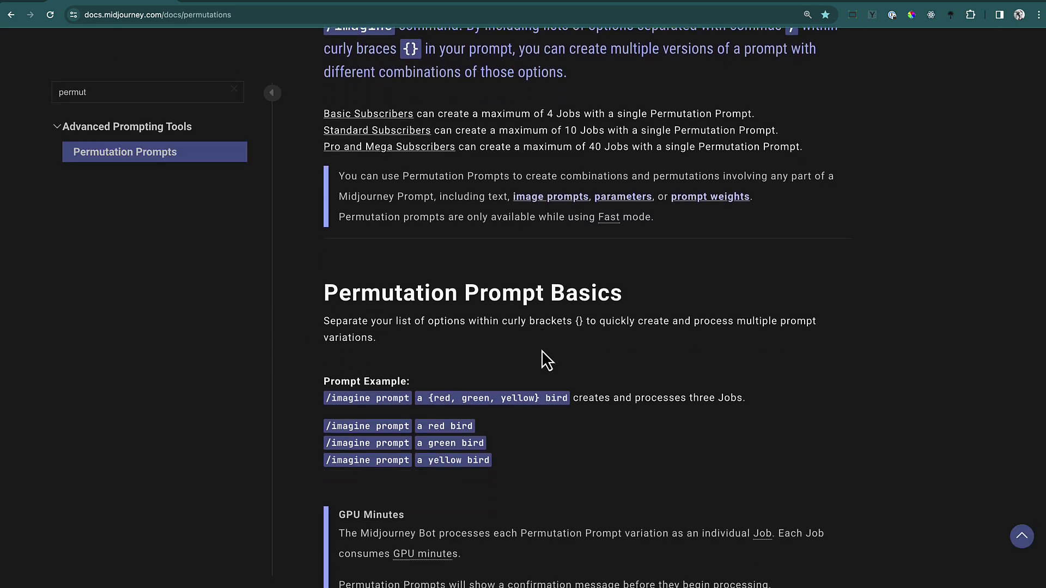
scroll(542, 360, "up", 3)
scroll(485, 316, "down", 3)
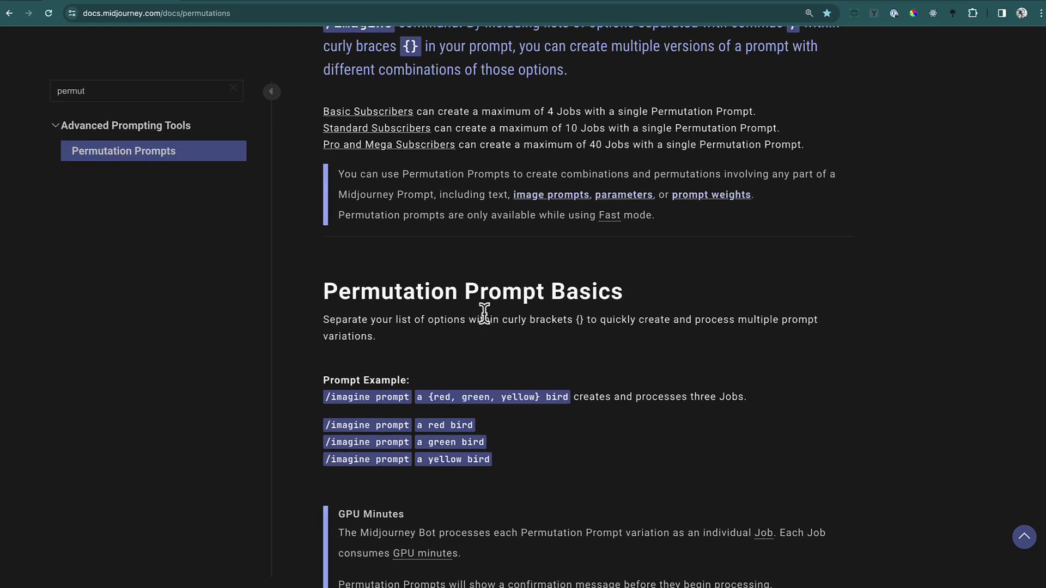
scroll(484, 313, "down", 2)
scroll(491, 311, "down", 3)
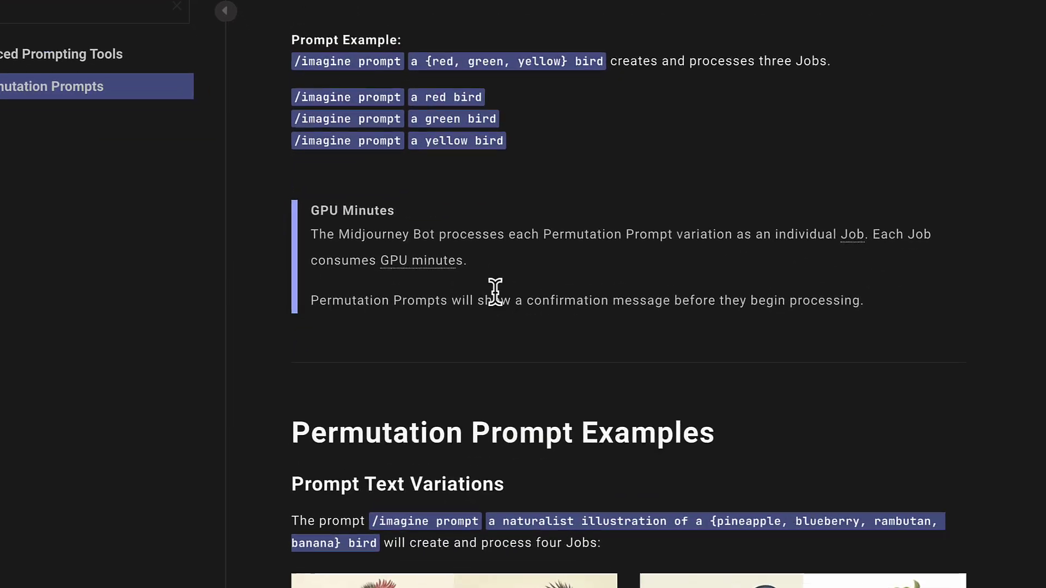
scroll(495, 290, "down", 2)
scroll(499, 291, "up", 5)
scroll(501, 287, "up", 1)
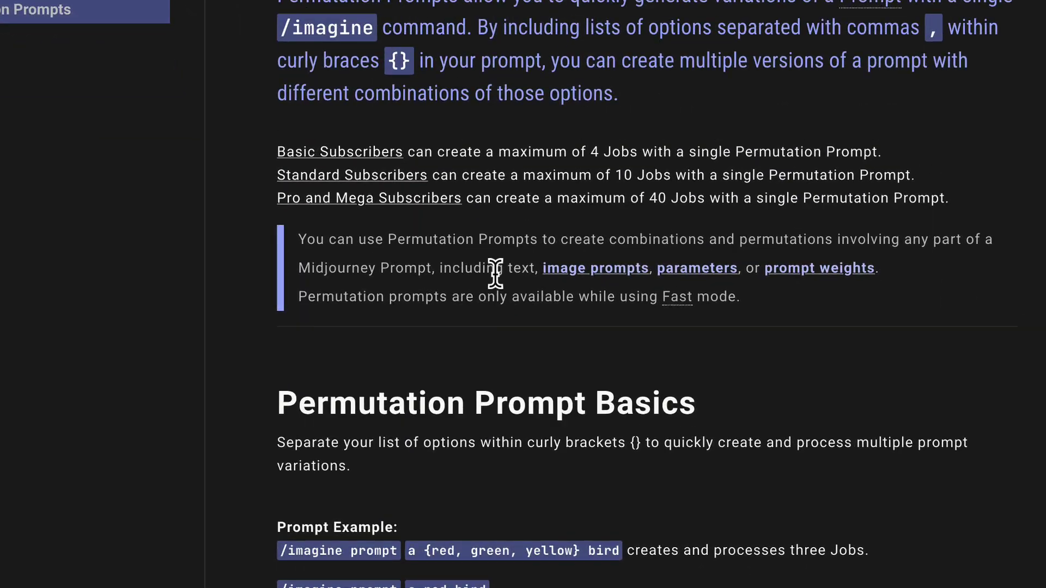
scroll(434, 378, "down", 5)
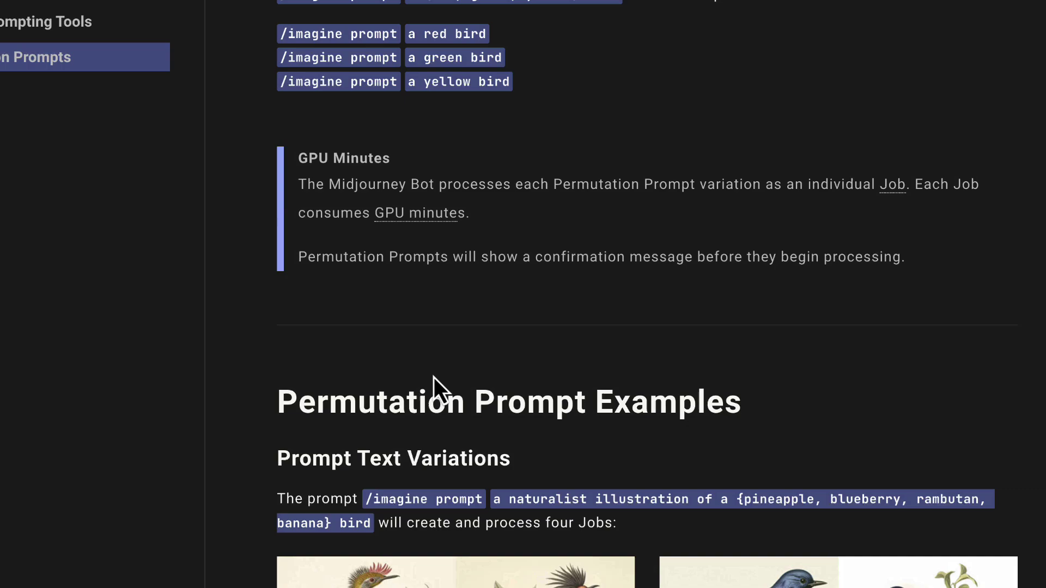
scroll(434, 380, "down", 3)
scroll(502, 389, "up", 5)
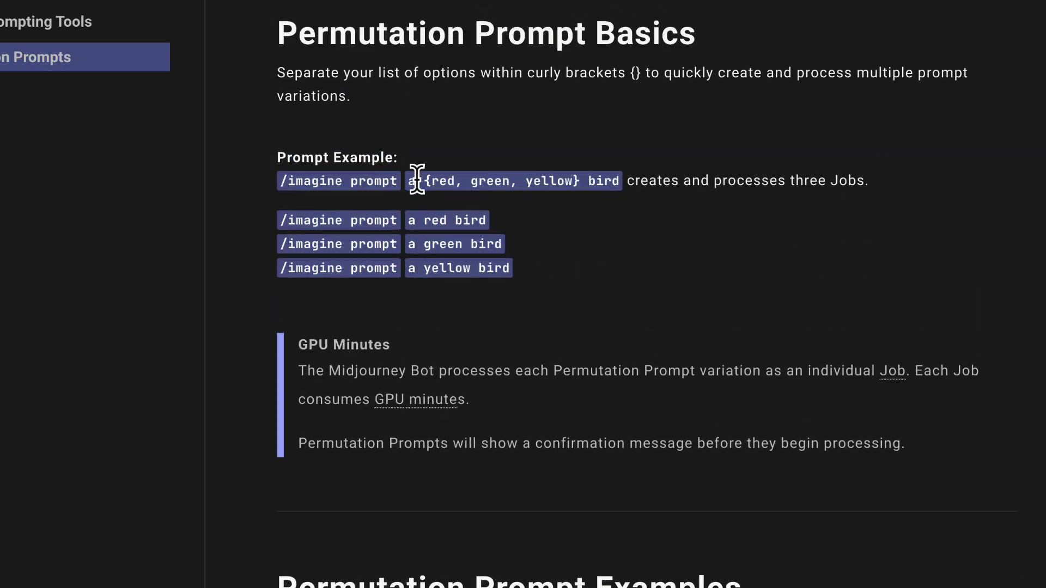
Review the curly-brace example and its expanded red, green and yellow prompts
left_click_drag(425, 181, 576, 180)
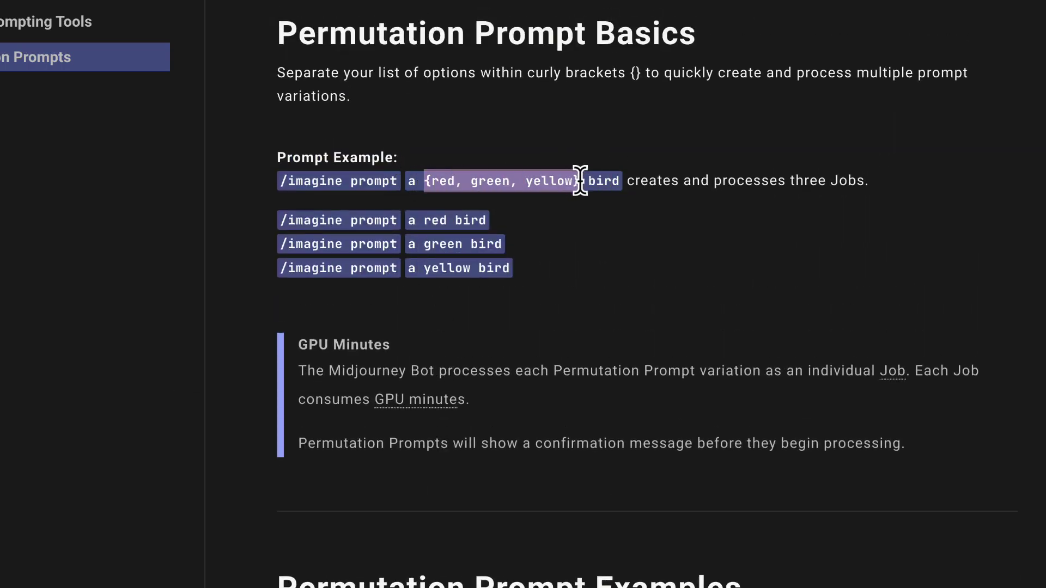
left_click(506, 180)
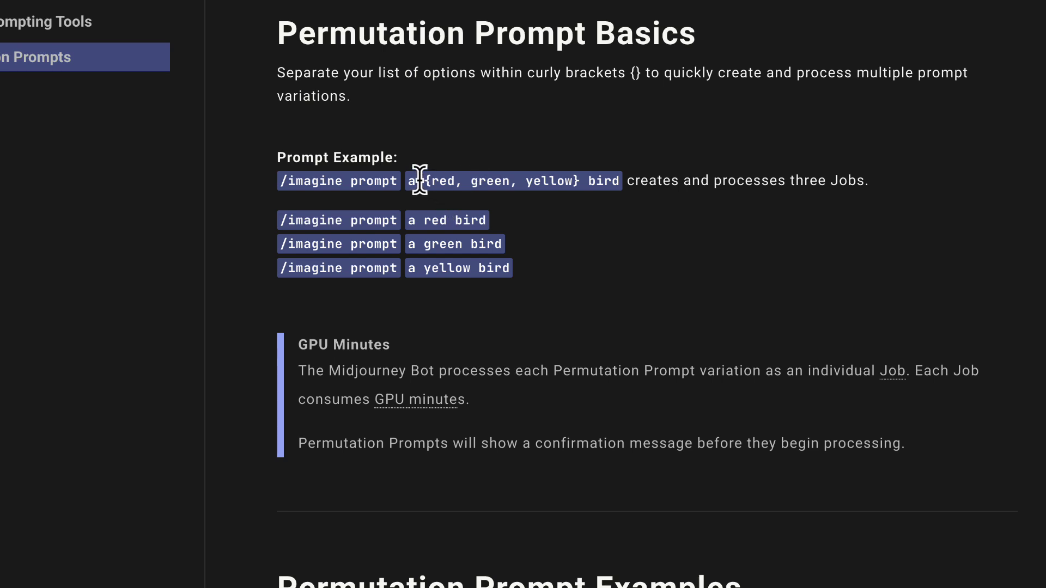
left_click_drag(422, 180, 575, 181)
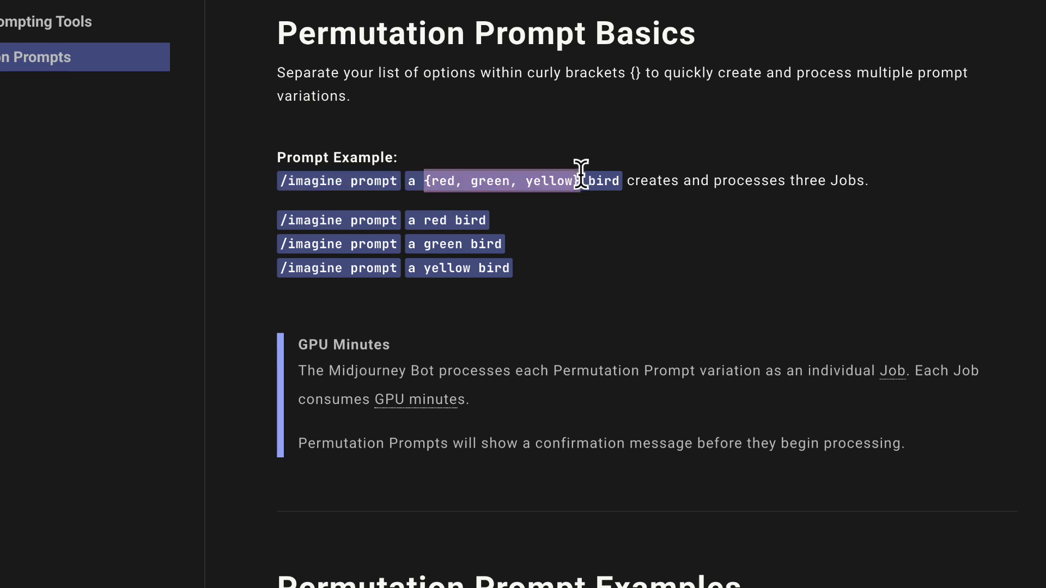
left_click_drag(517, 270, 271, 227)
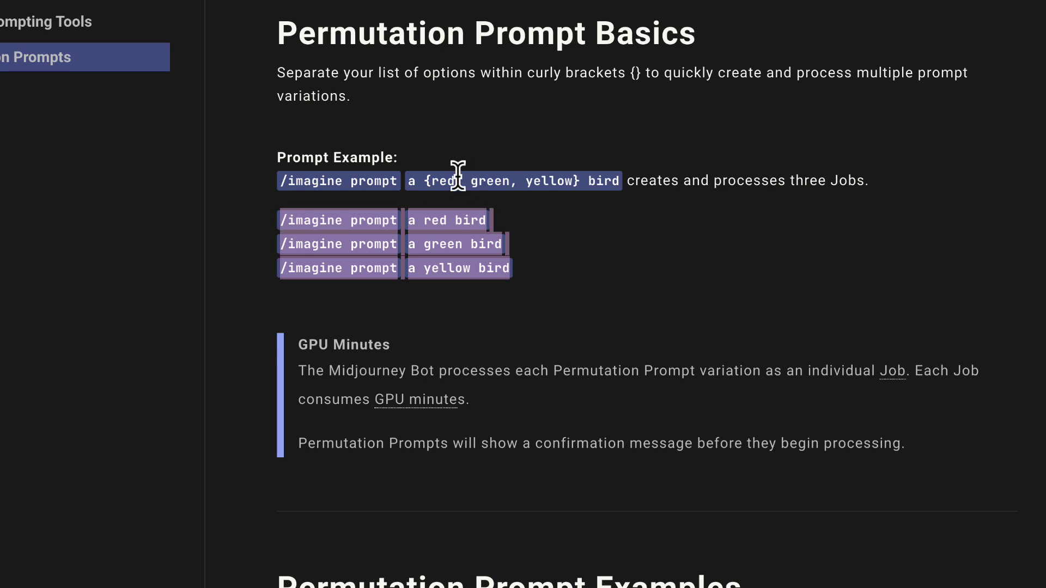
left_click(532, 254)
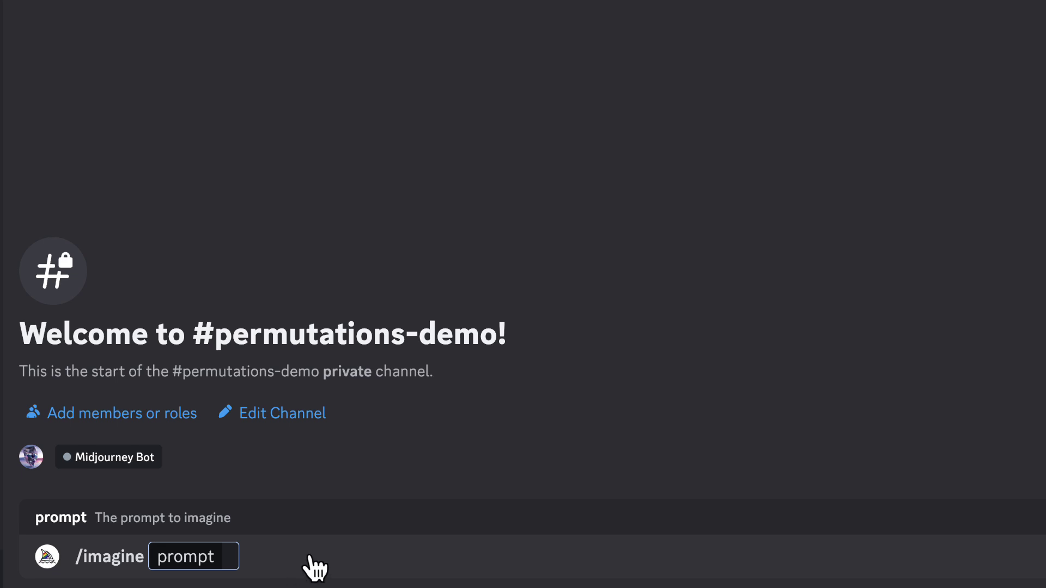
type("a {")
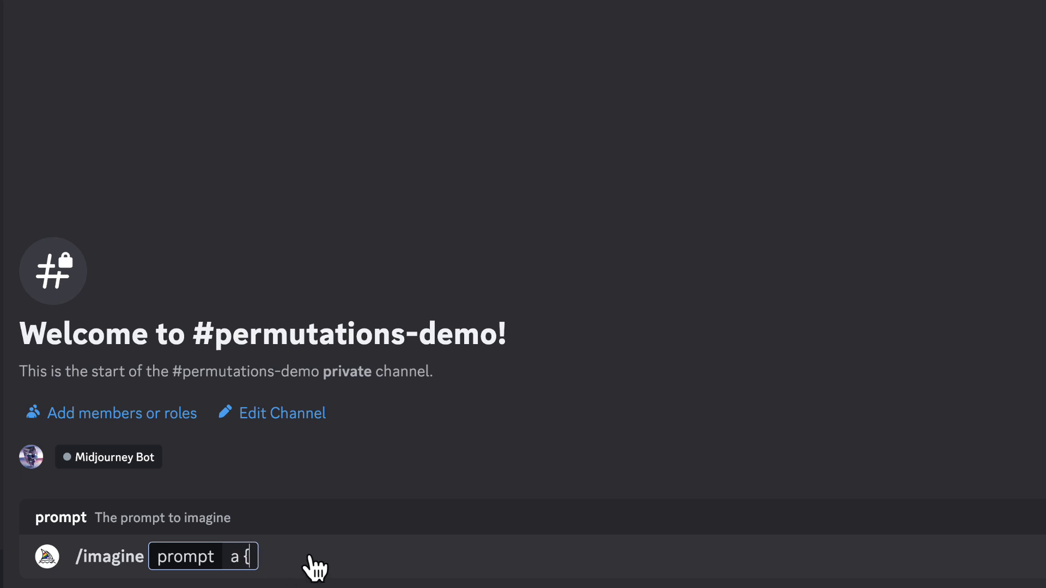
type("dog")
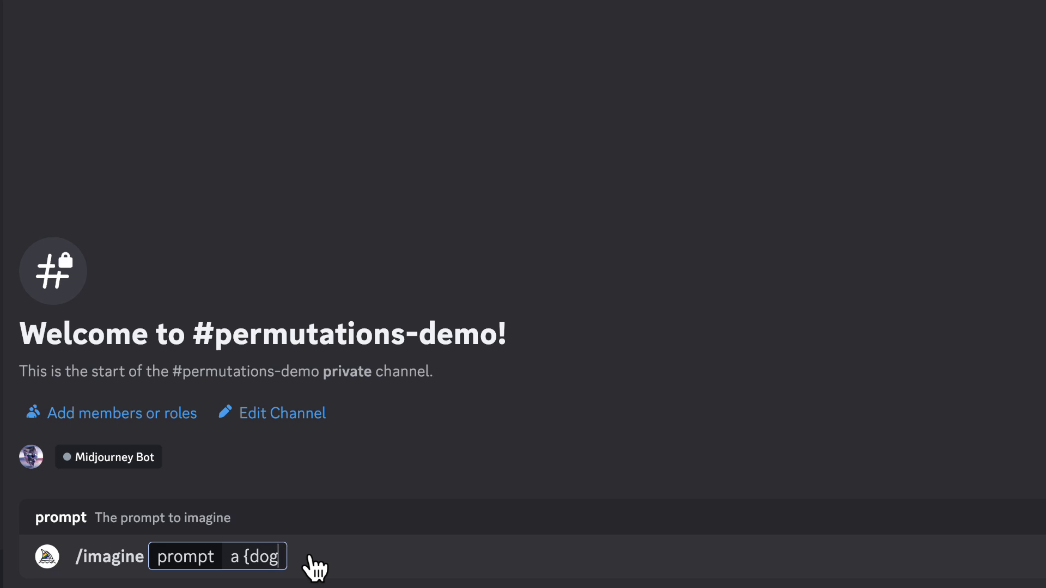
type(", cat}")
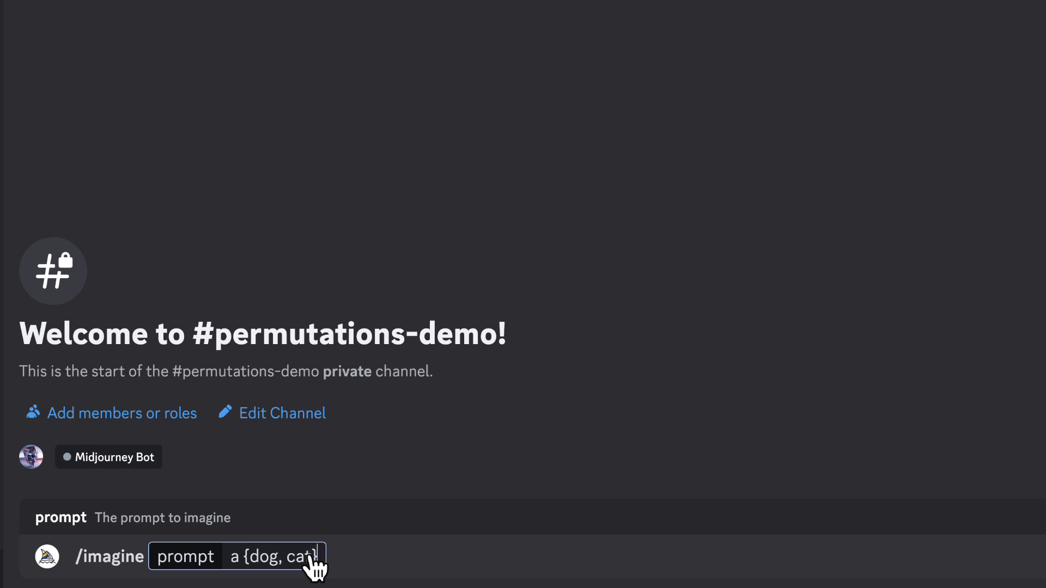
Send 'a {dog, cat}' and check the bot's confirmation of 2 prompts
key("Return")
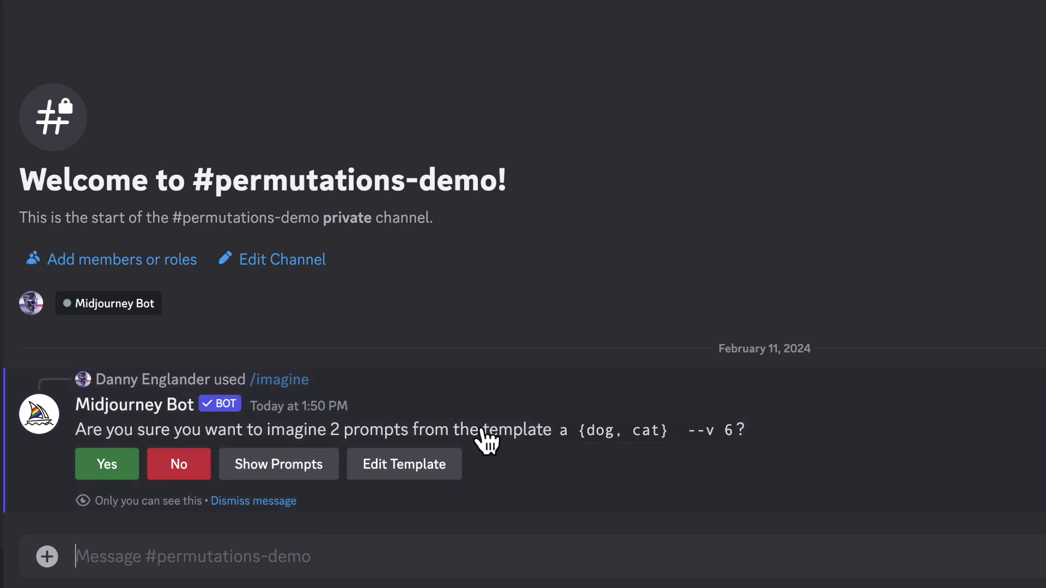
left_click_drag(328, 434, 409, 435)
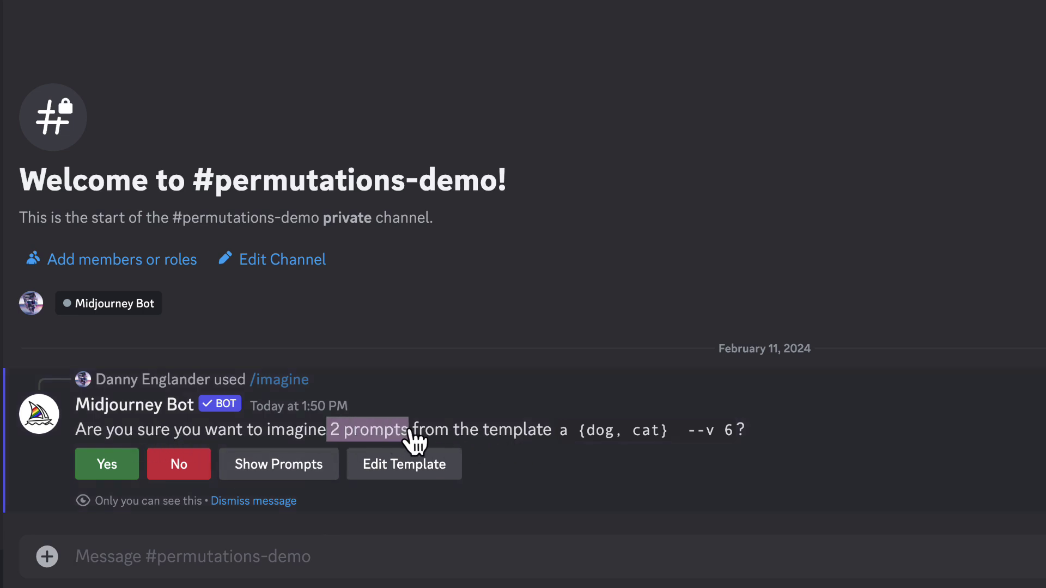
left_click(583, 439)
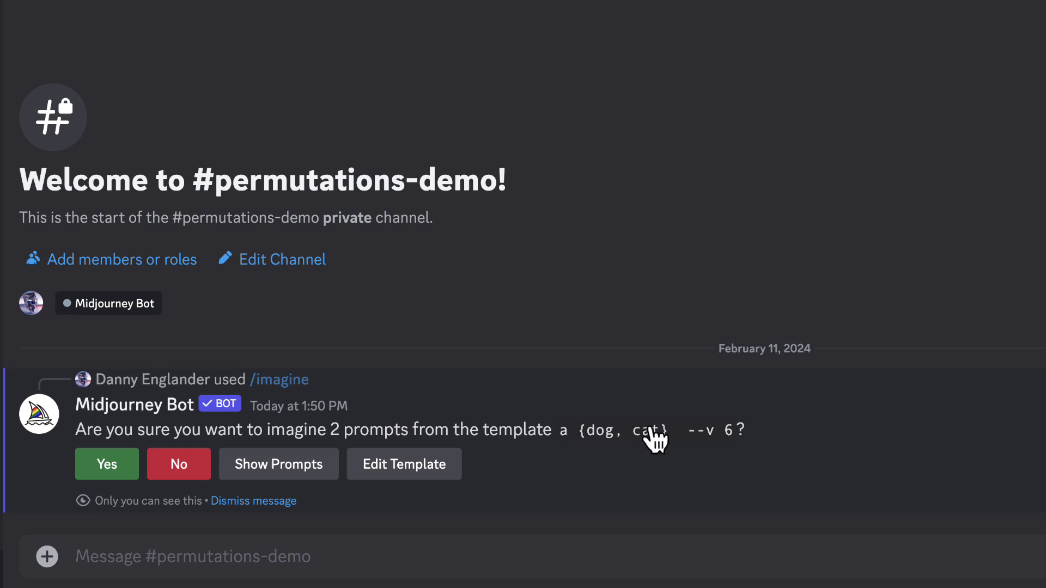
mouse_move(581, 434)
left_mouse_down()
mouse_move(660, 435)
mouse_move(616, 434)
left_mouse_up()
left_click(620, 441)
Edit the template to 'a {dog, cat} --ar {3:2, 4:5}', dropping the version, and submit it
left_click(406, 467)
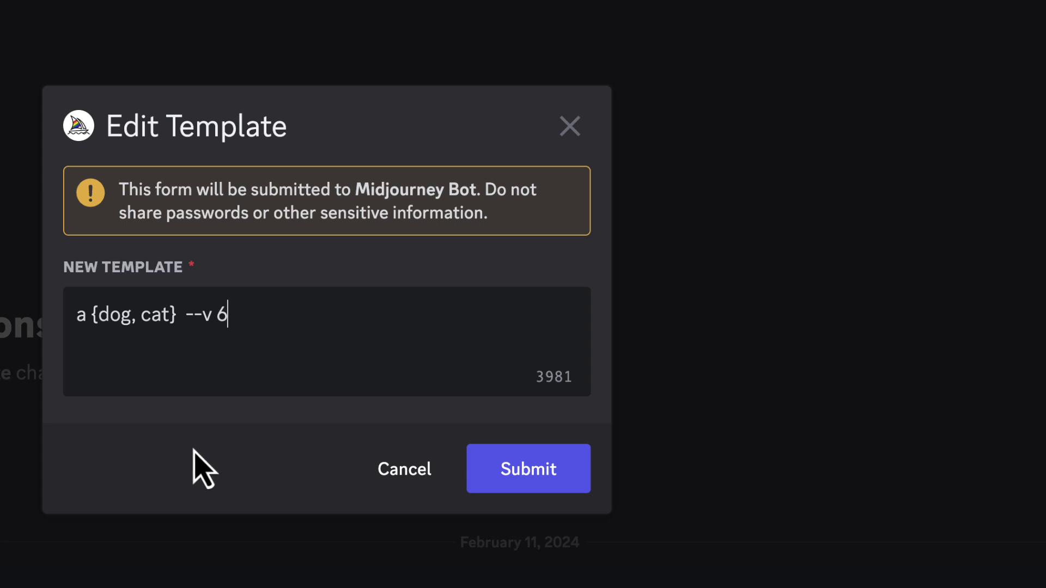
key("BackSpace")
key("BackSpace")
key("BackSpace")
key("BackSpace")
key("BackSpace")
type("--ar ")
type("{")
type("3:2")
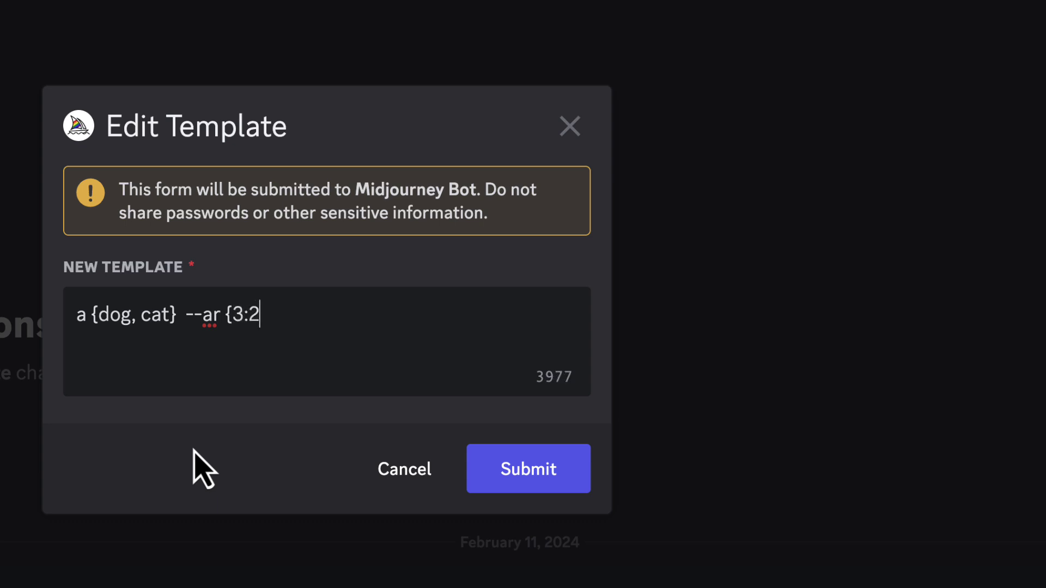
type(", ")
type("4:")
type("5}")
key("BackSpace")
type("}")
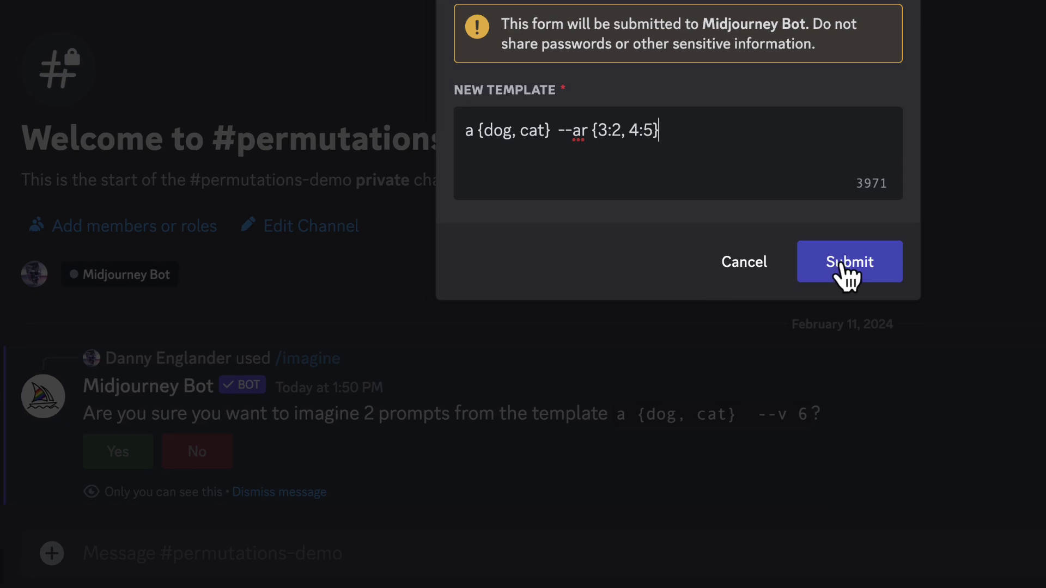
left_click(844, 266)
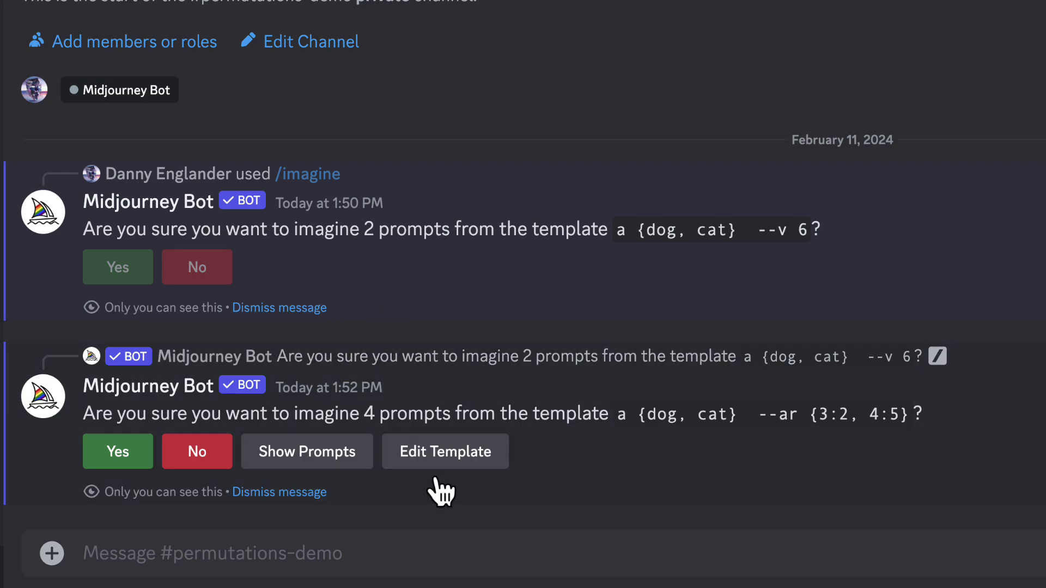
Append '--c {0, 10, 50}' to the template and resubmit it for 12 prompts
left_click(439, 455)
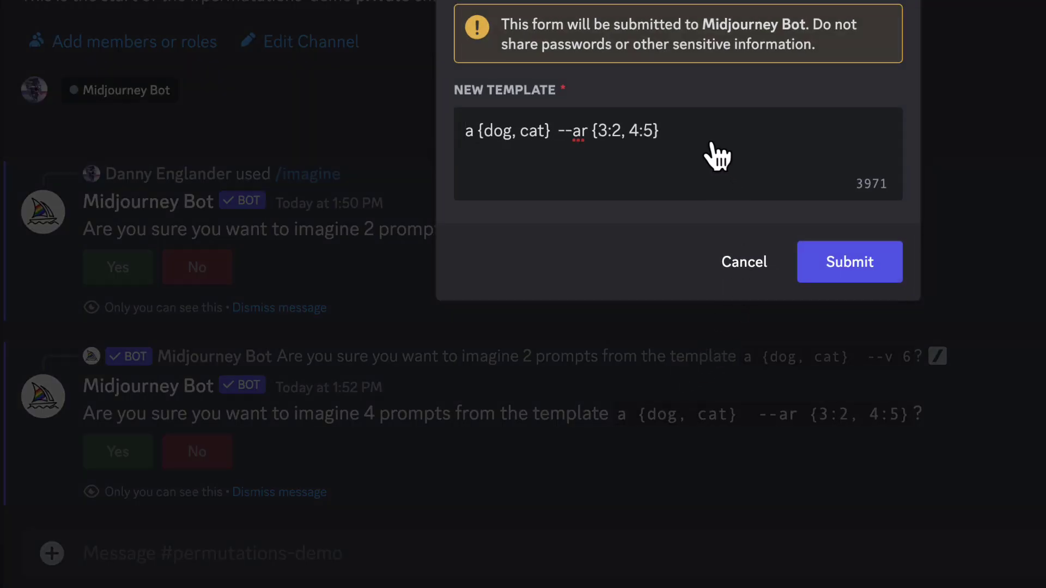
left_click(706, 141)
type("--c")
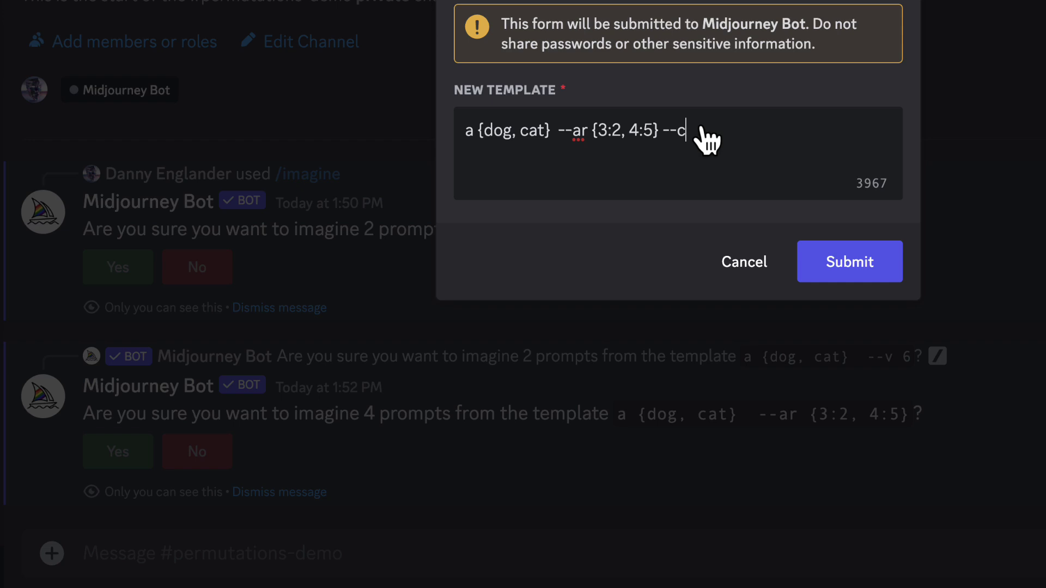
type(" {")
type("0, ")
type("10, ")
type("50}")
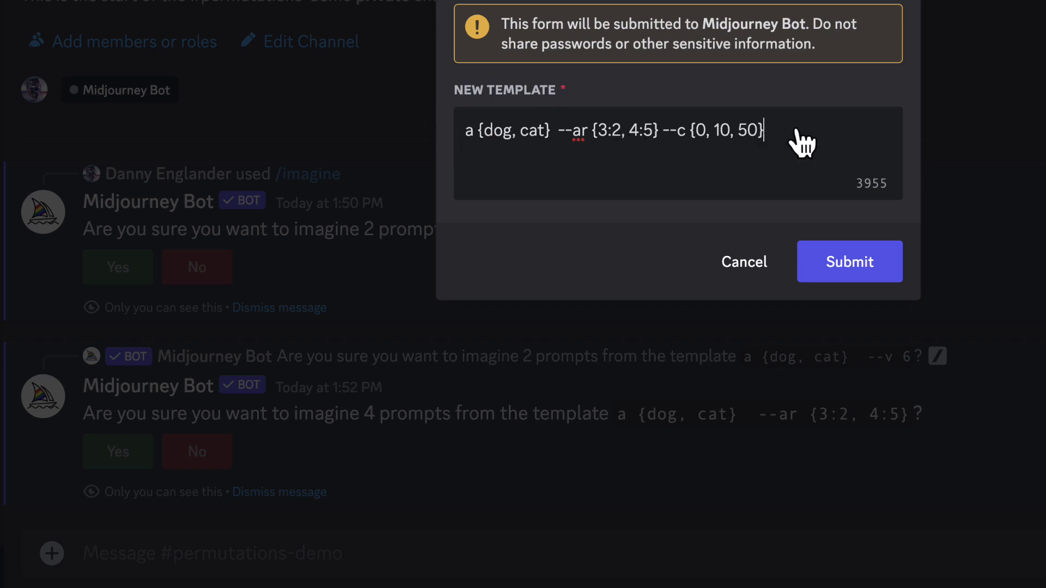
left_click(850, 265)
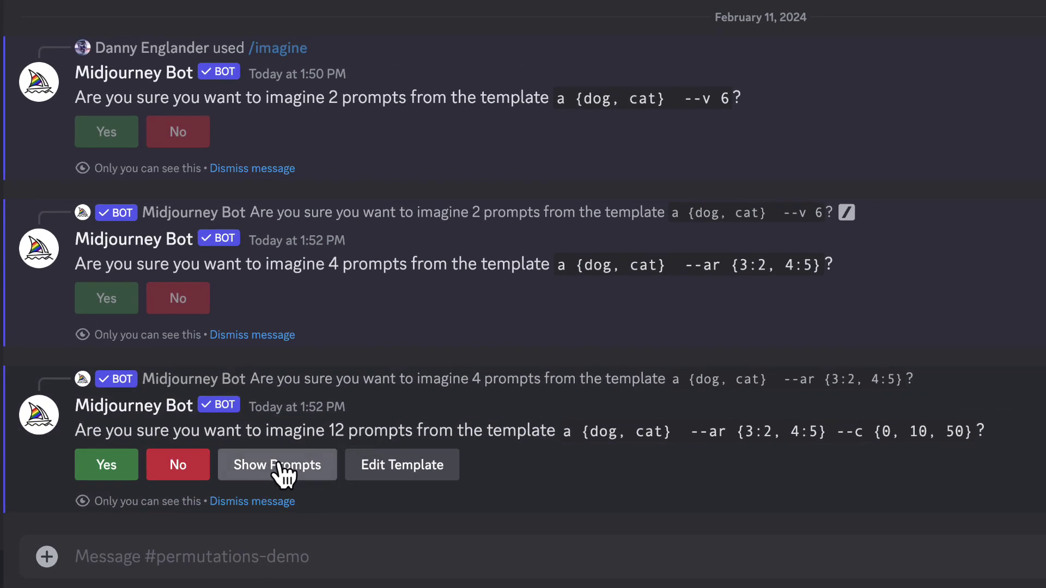
Show the 12 expanded dog/cat prompts and review the listed lines
left_click(310, 460)
left_click(287, 474)
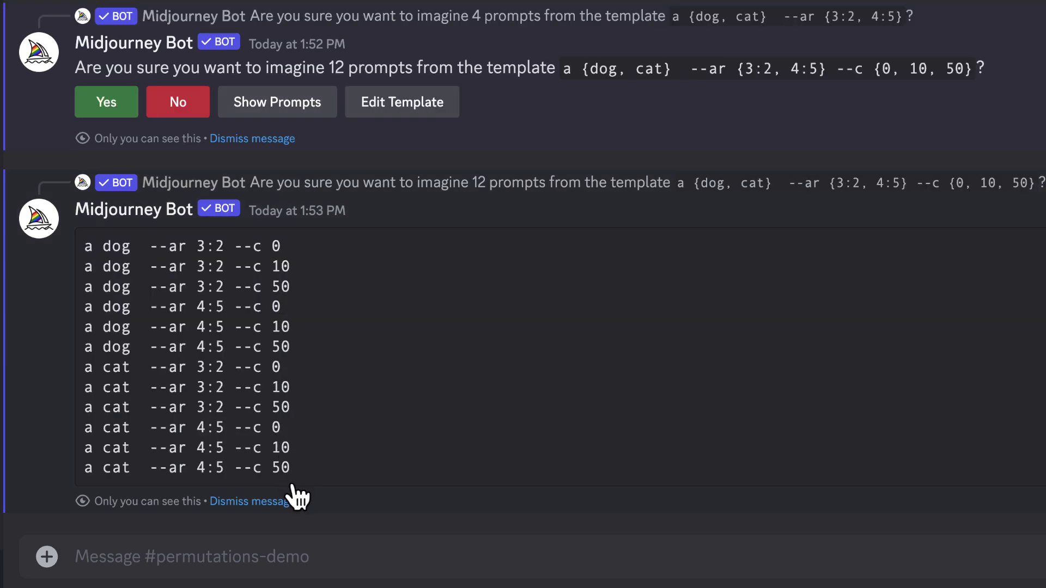
left_click_drag(303, 482, 103, 277)
left_click(102, 276)
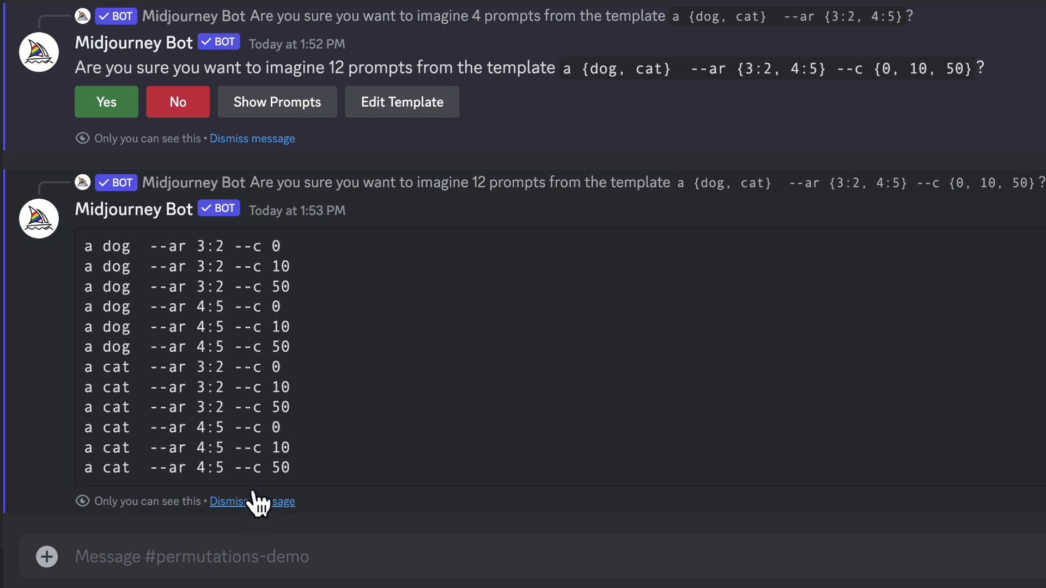
Dismiss the prompt list message before moving to the Obsidian ingredients note
left_click(259, 503)
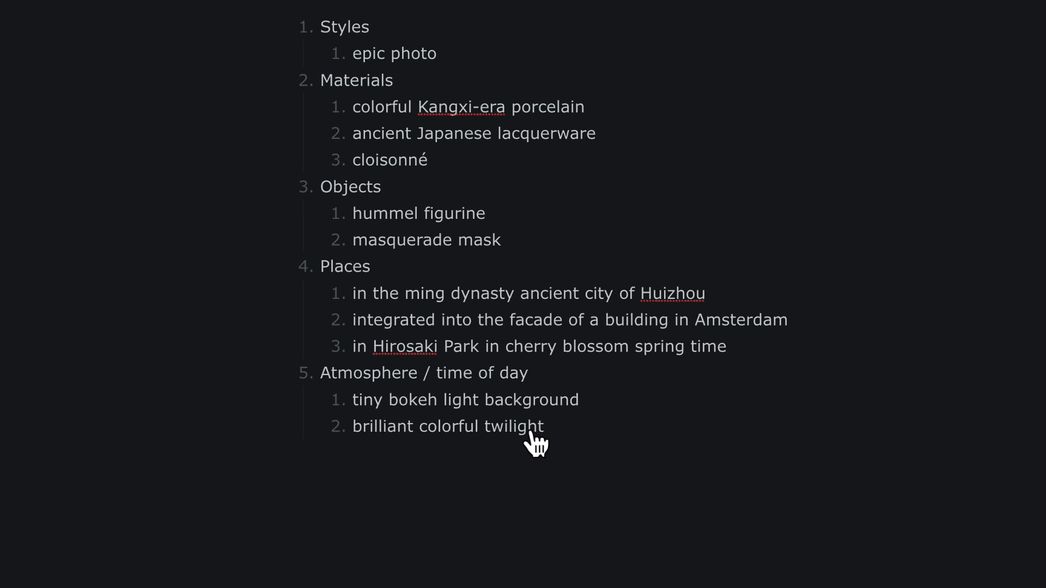
Start a plain new line below the outline's brilliant colorful twilight item
left_click(554, 428)
key("Return")
key("Return")
key("Return")
key("Return")
type("epic photo ")
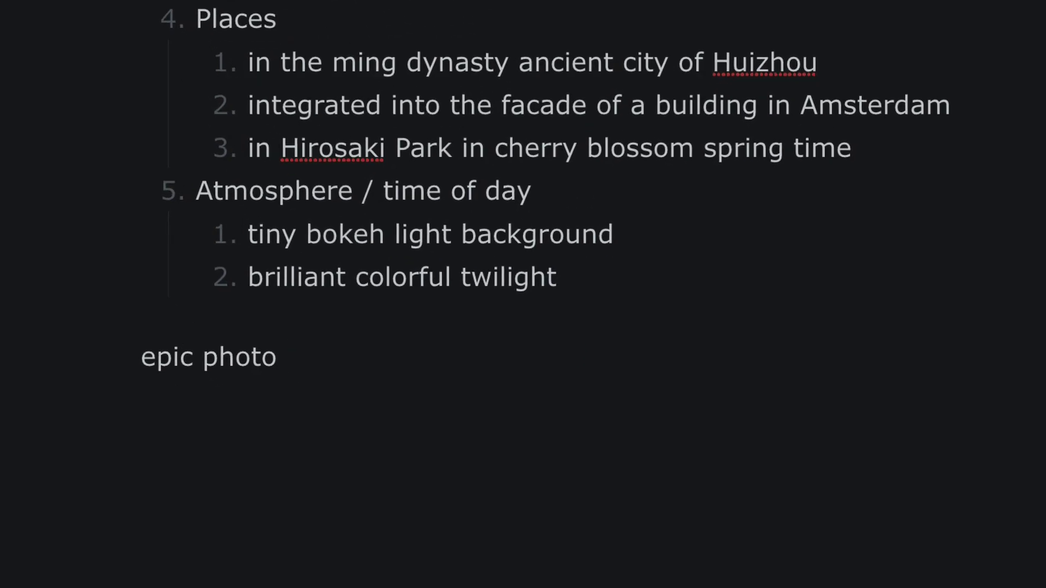
type("{}{")
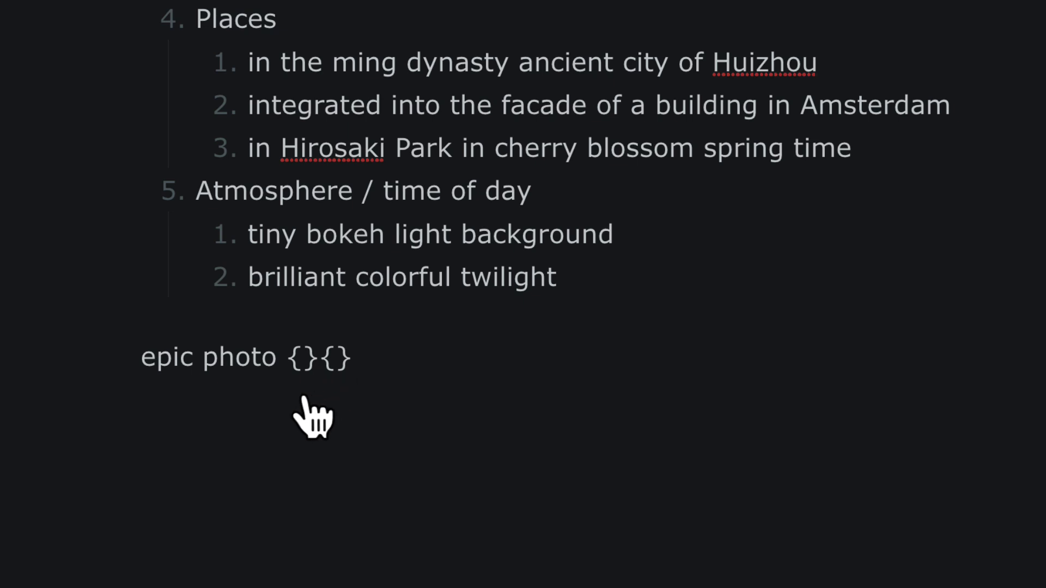
Remove the stray 'j', 'p' and 'hello' text between the two brace pairs
left_click(319, 358)
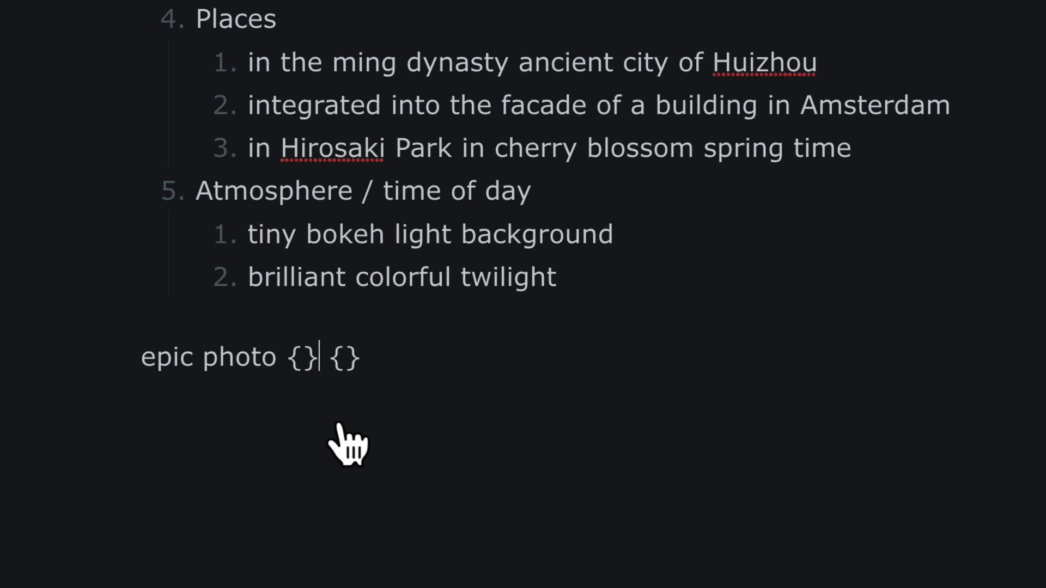
type("je")
key("BackSpace")
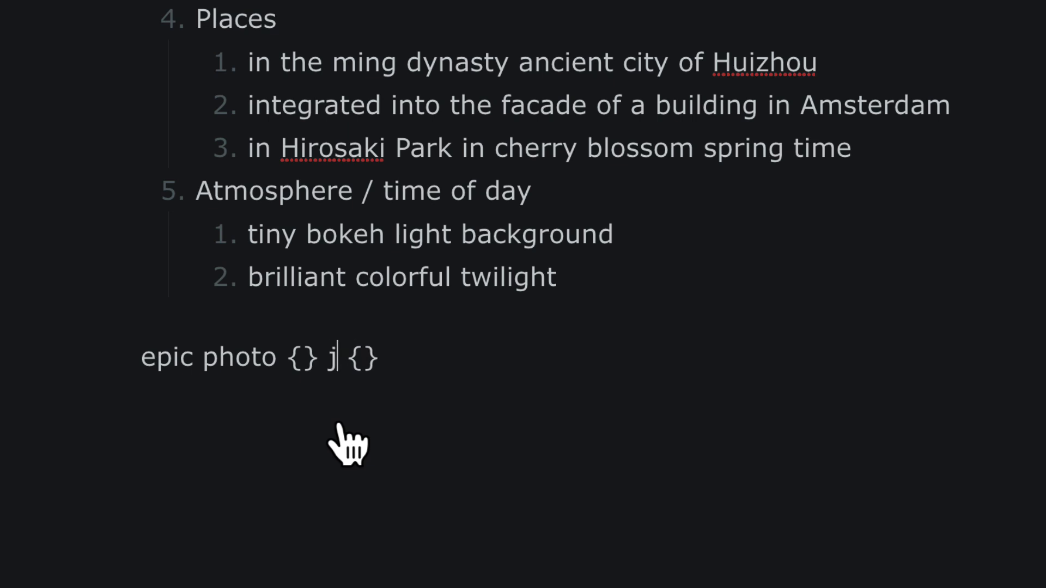
key("BackSpace")
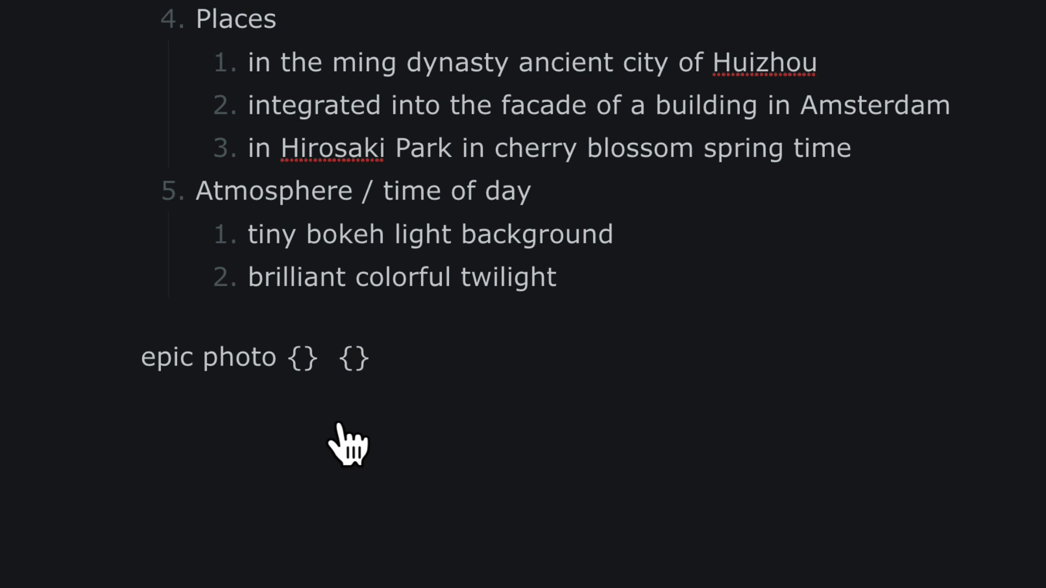
type("hellop")
key("BackSpace")
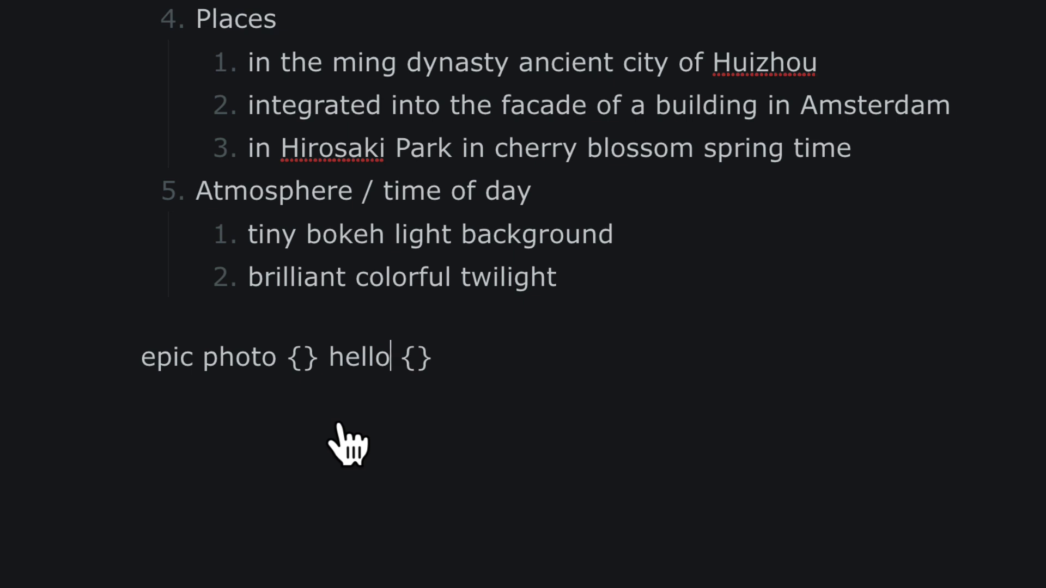
left_click_drag(330, 357, 390, 360)
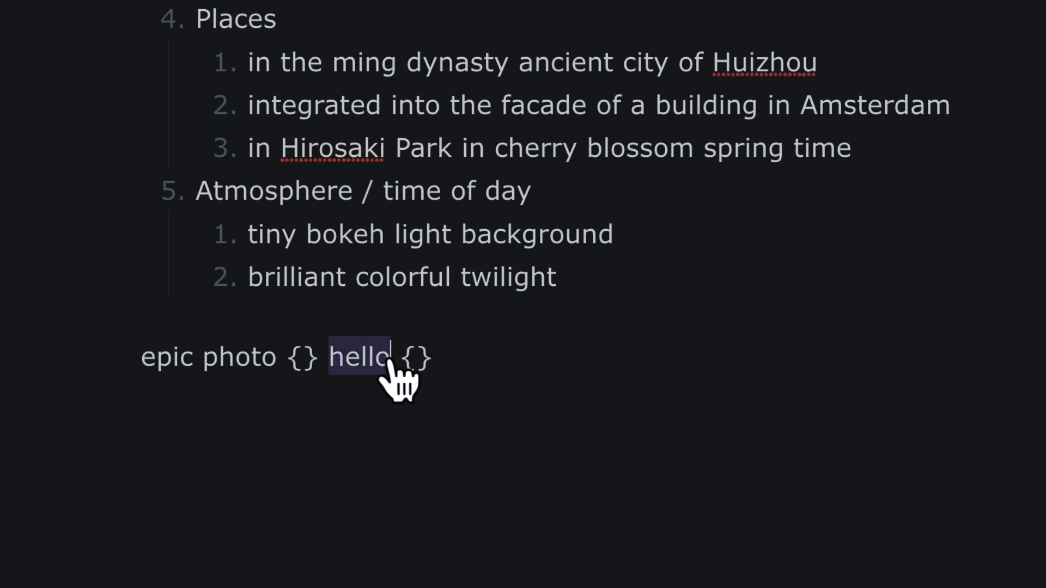
key("BackSpace")
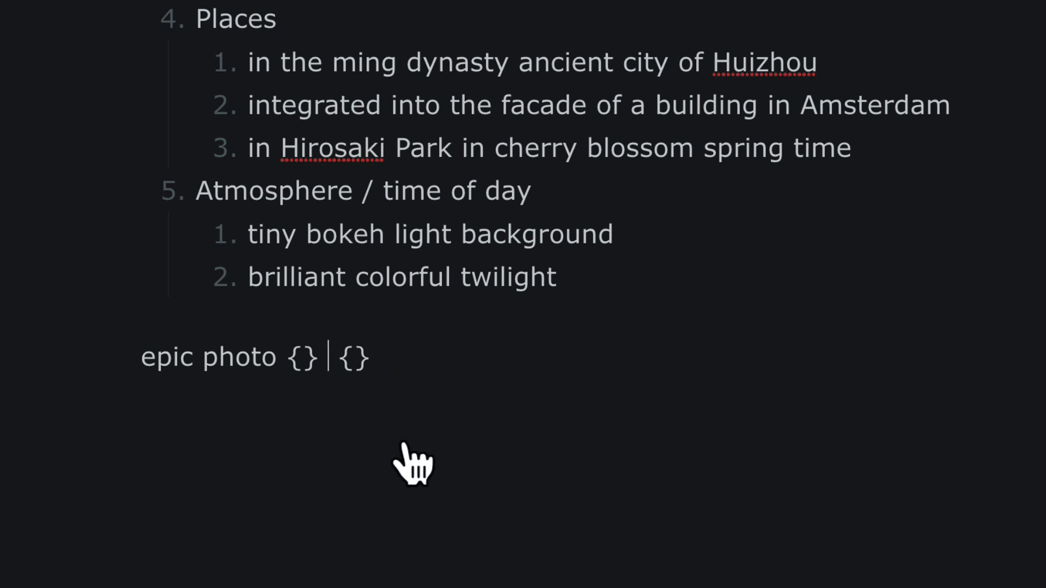
key("BackSpace")
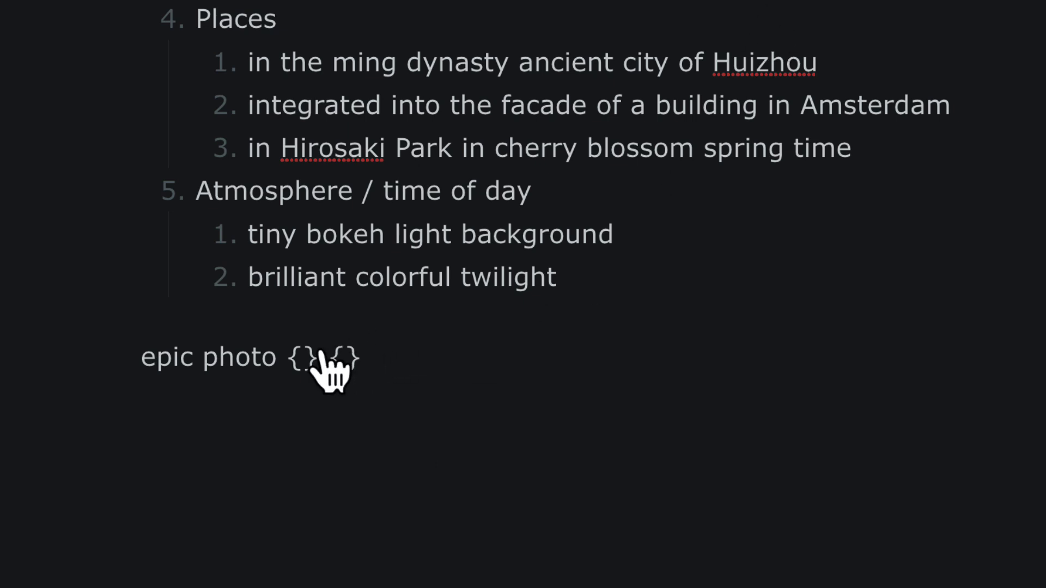
Fill the materials group and enter 'hummel figurine, masquerade mask' in the second braces
left_click(304, 357)
type("colorful Kangxi-era porcelain")
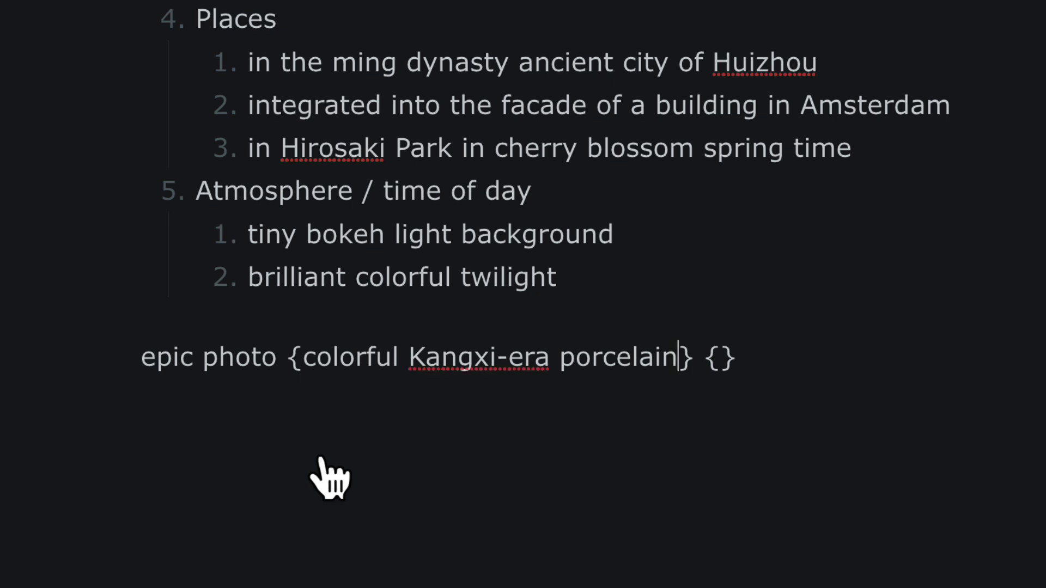
type(",")
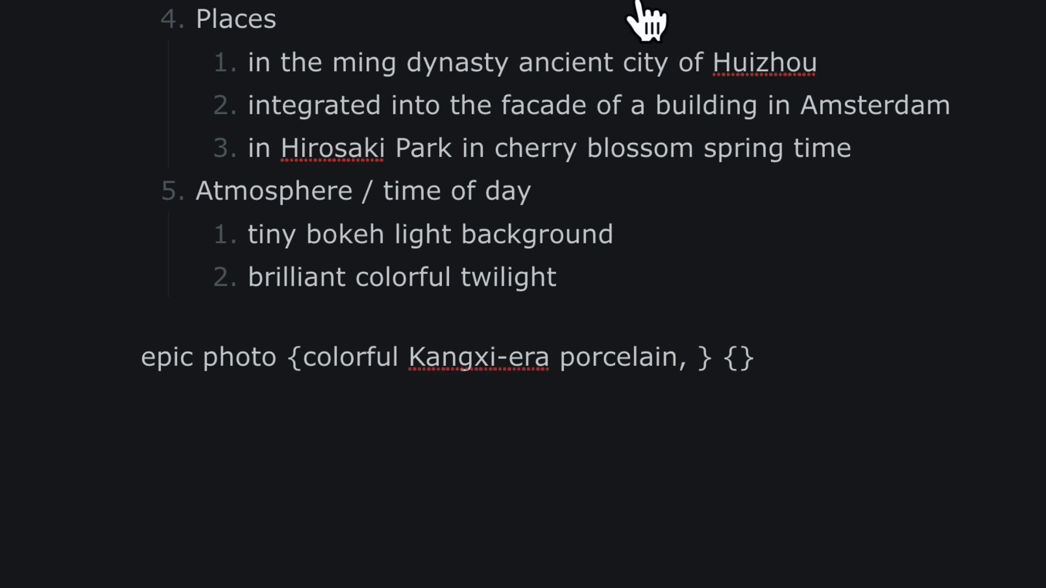
left_click(699, 360)
type("ancient Japanese lacquerware")
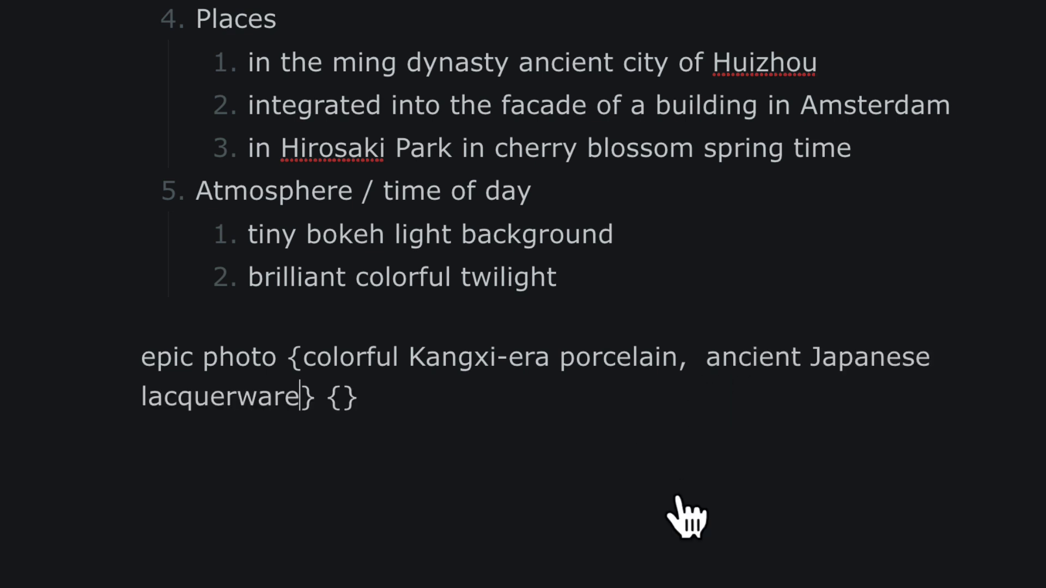
type(",")
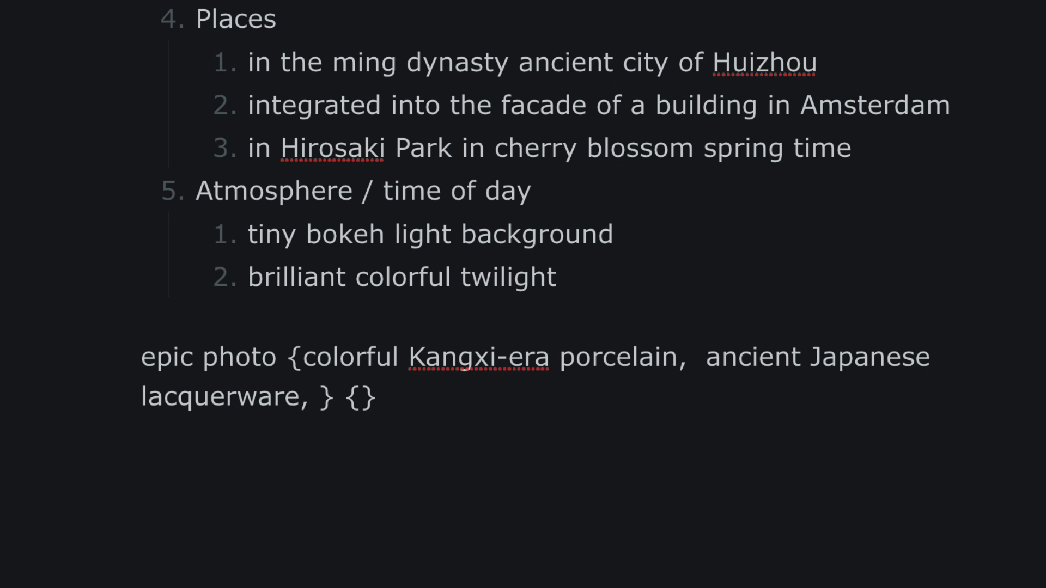
left_click(317, 399)
type("cloisonné")
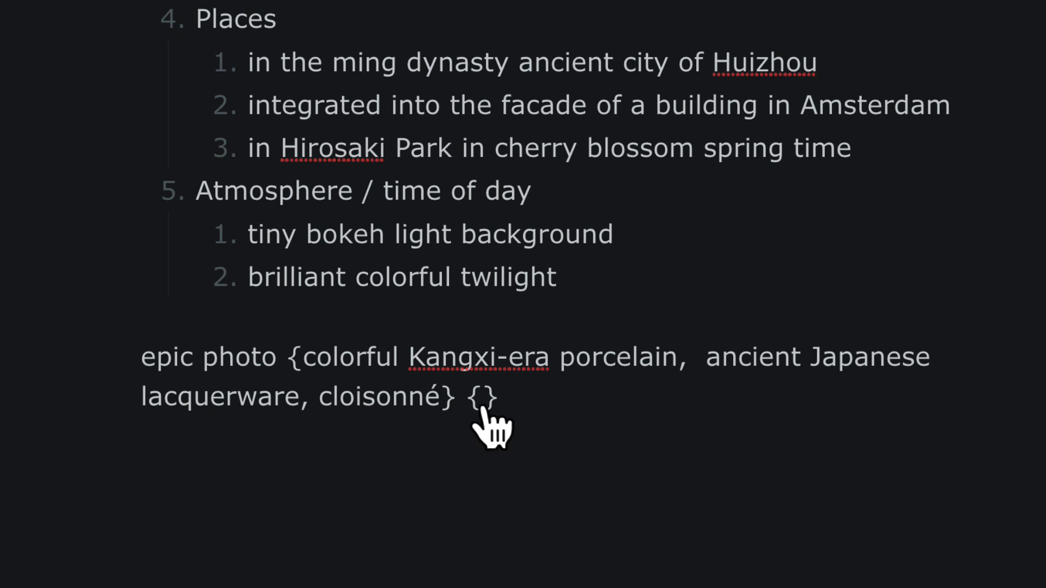
left_click(483, 401)
type("hummel figurine")
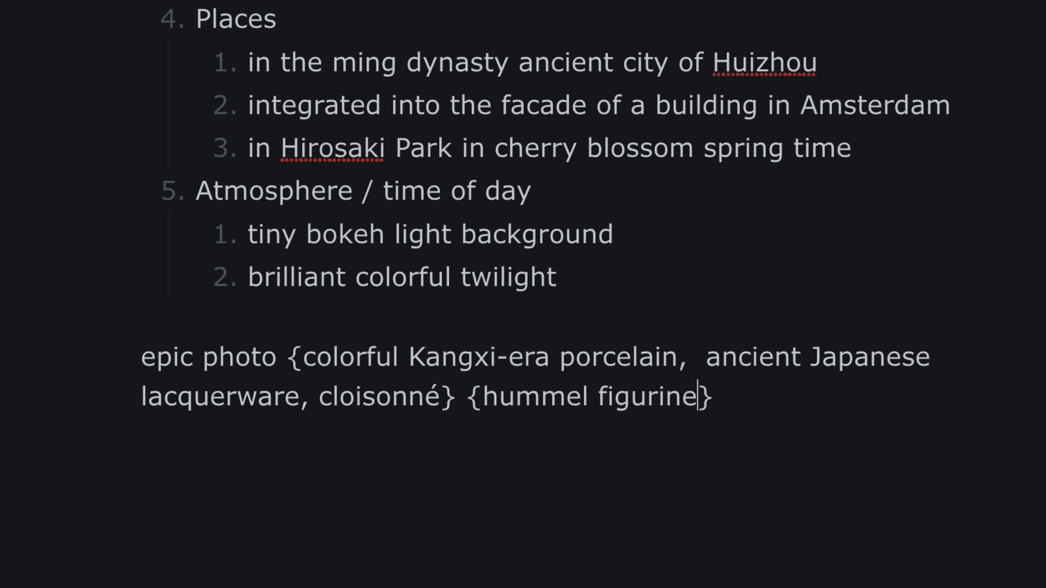
type(", ")
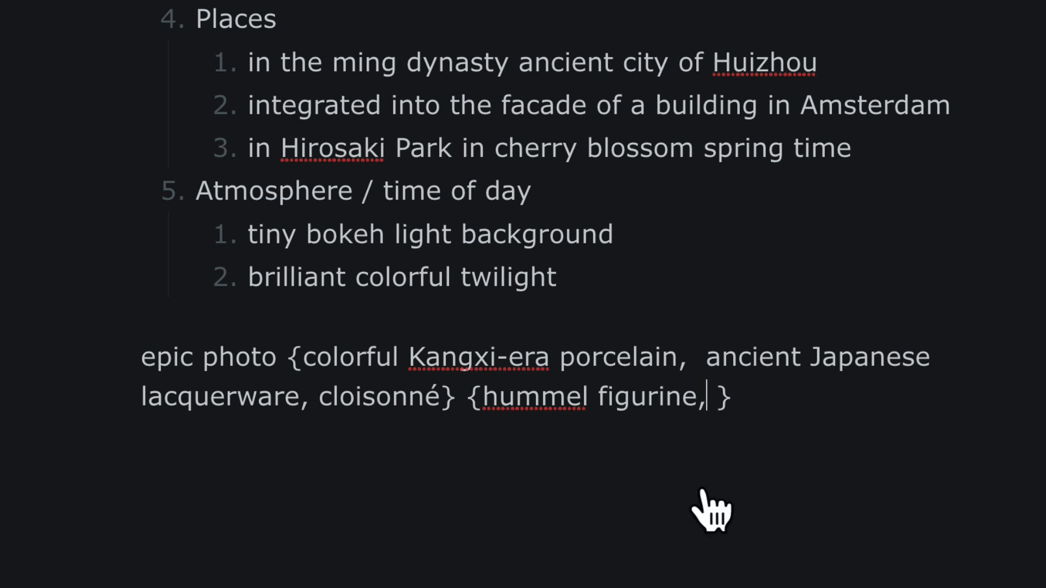
type(" masquerade mask")
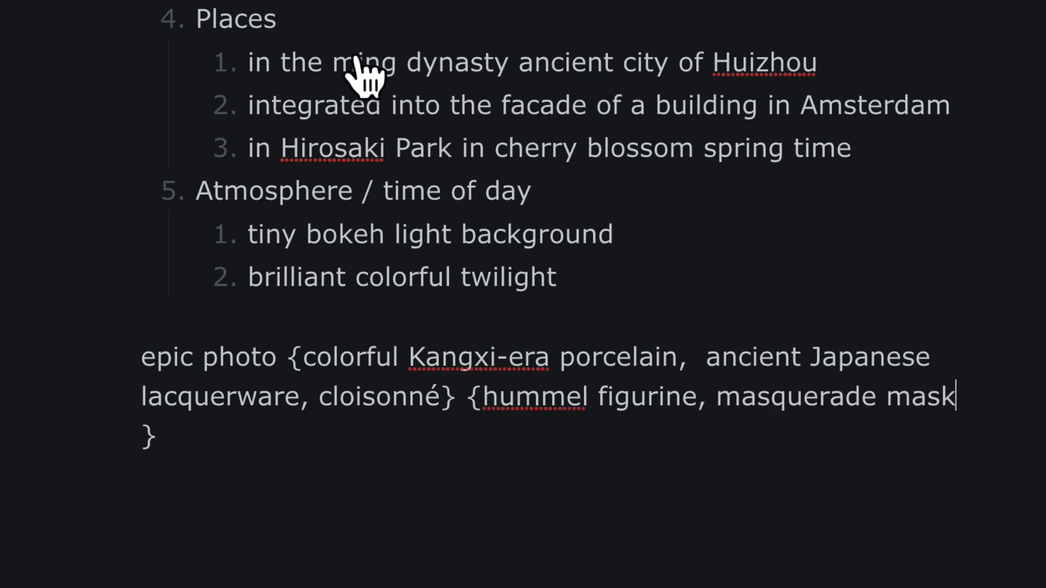
Fill a third brace group with Huizhou, Amsterdam facade and Hirosaki Park cherry blossoms
mouse_move(249, 64)
left_mouse_down()
mouse_move(829, 64)
mouse_move(820, 61)
left_mouse_up()
key("ctrl+c")
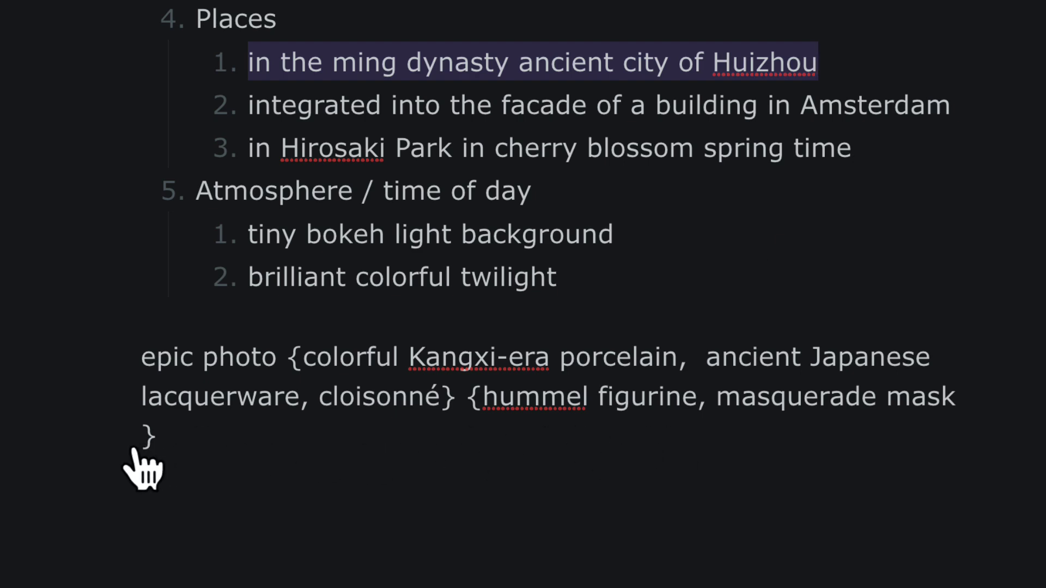
left_click(166, 445)
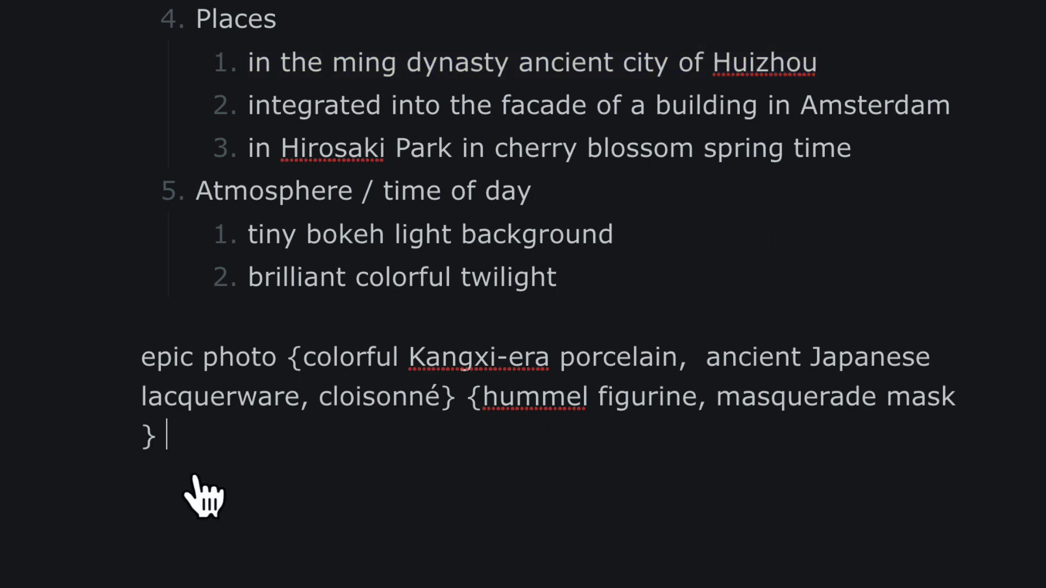
type("{}")
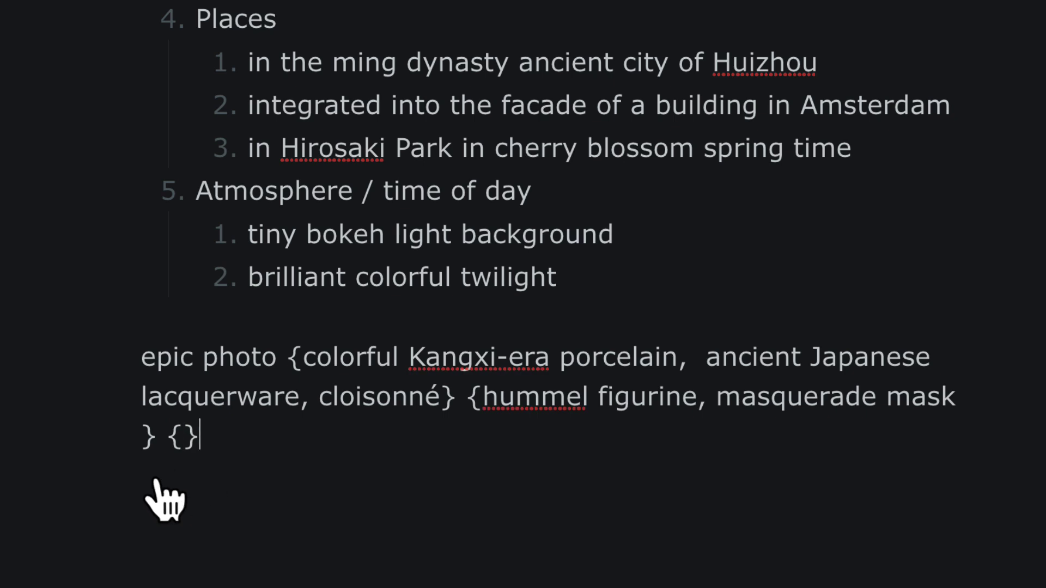
left_click(181, 438)
key("ctrl+v")
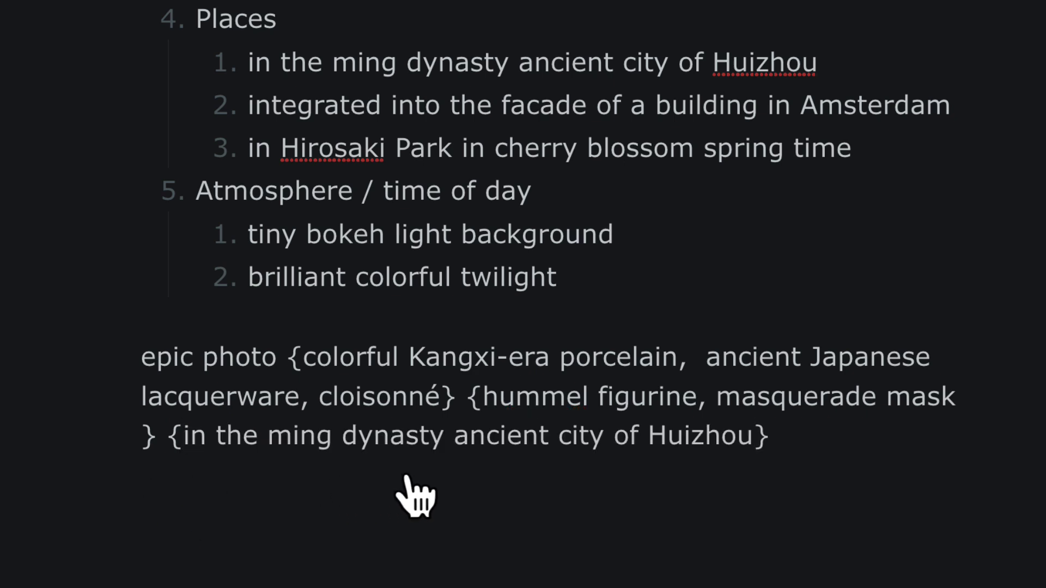
type(",")
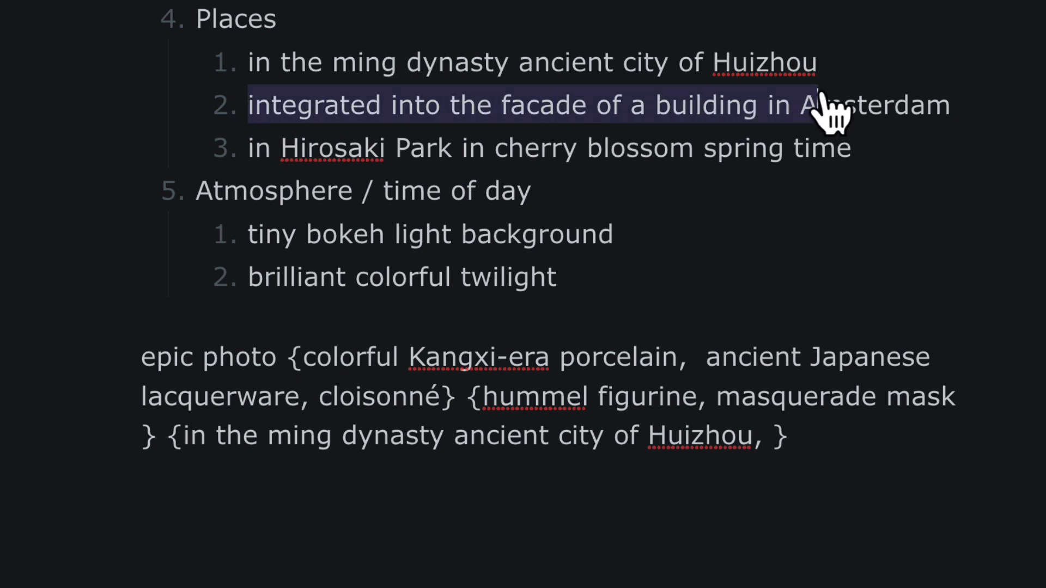
left_click_drag(249, 107, 951, 106)
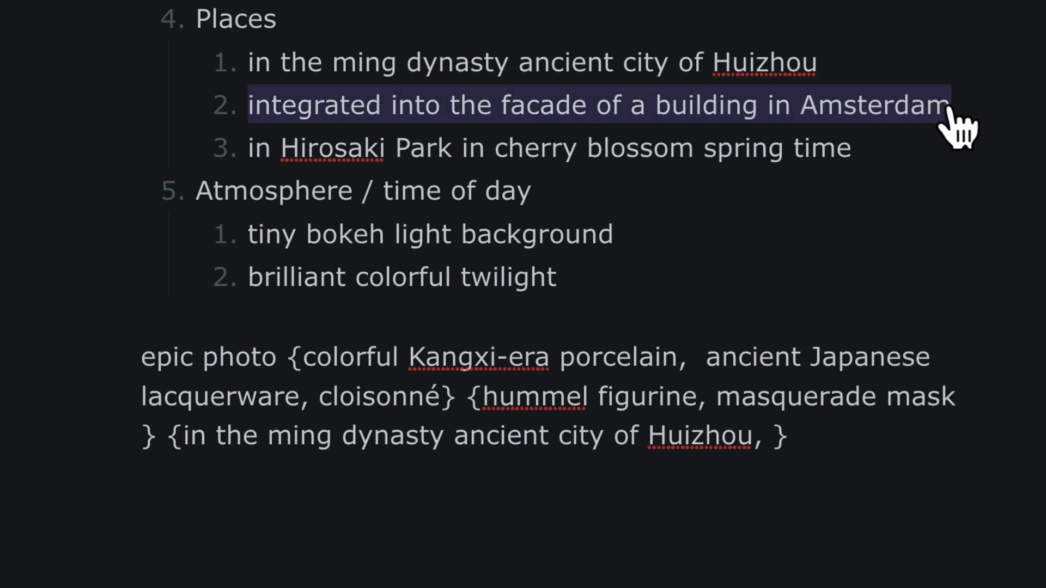
left_click(773, 437)
type("integrated into the facade of a building in Amsterdam")
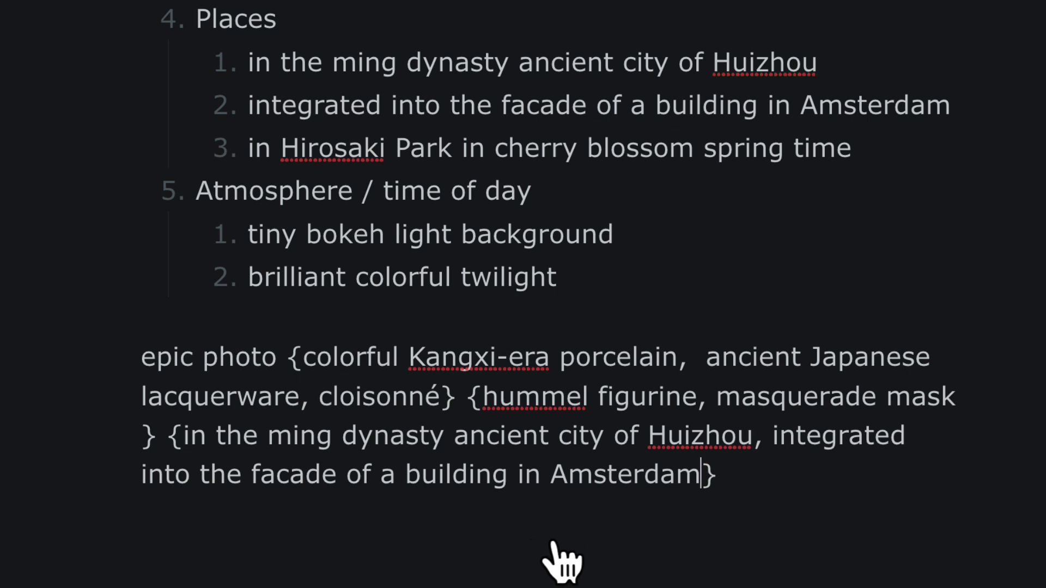
type(",")
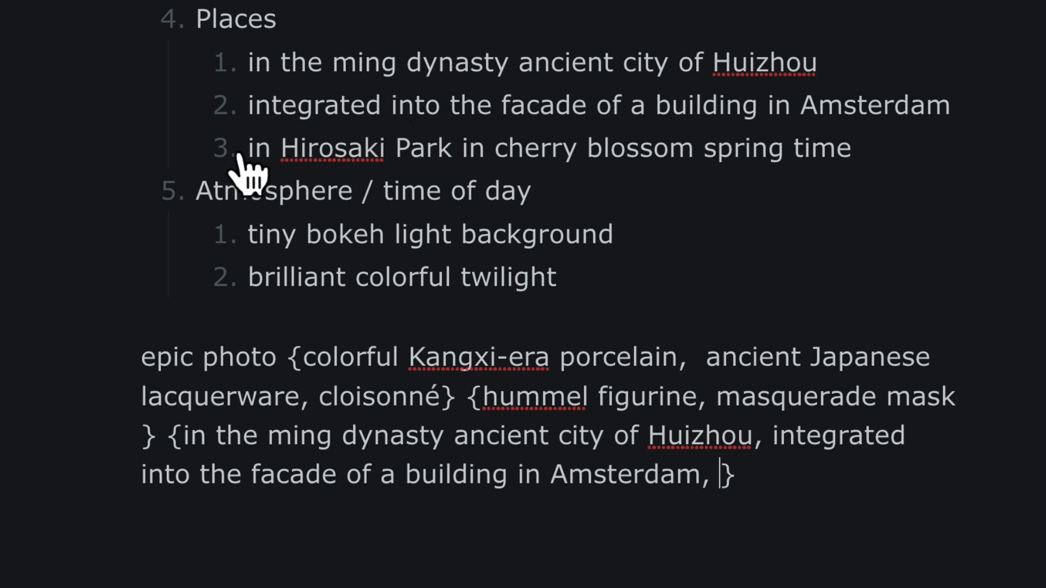
left_click_drag(247, 148, 853, 149)
key("ctrl+c")
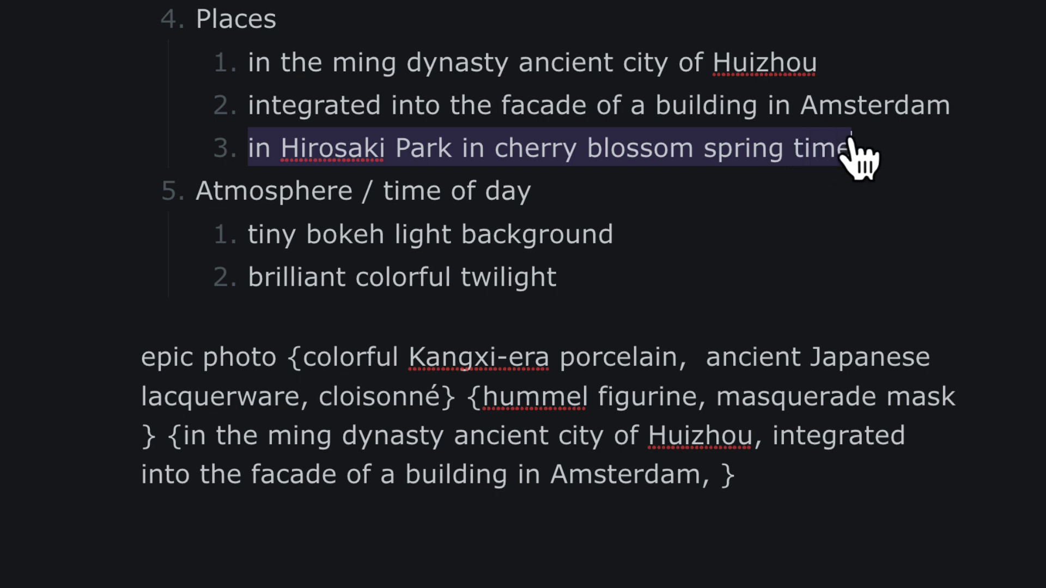
left_click(726, 478)
key("ctrl+v")
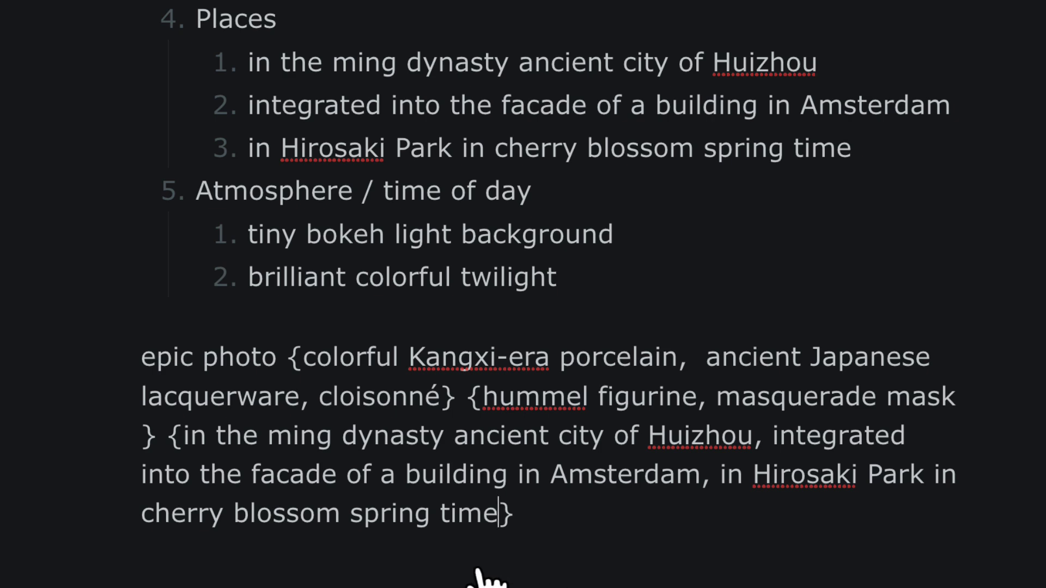
Add a brace group with tiny bokeh light background and brilliant colorful twilight, then copy the prompt
left_click(524, 527)
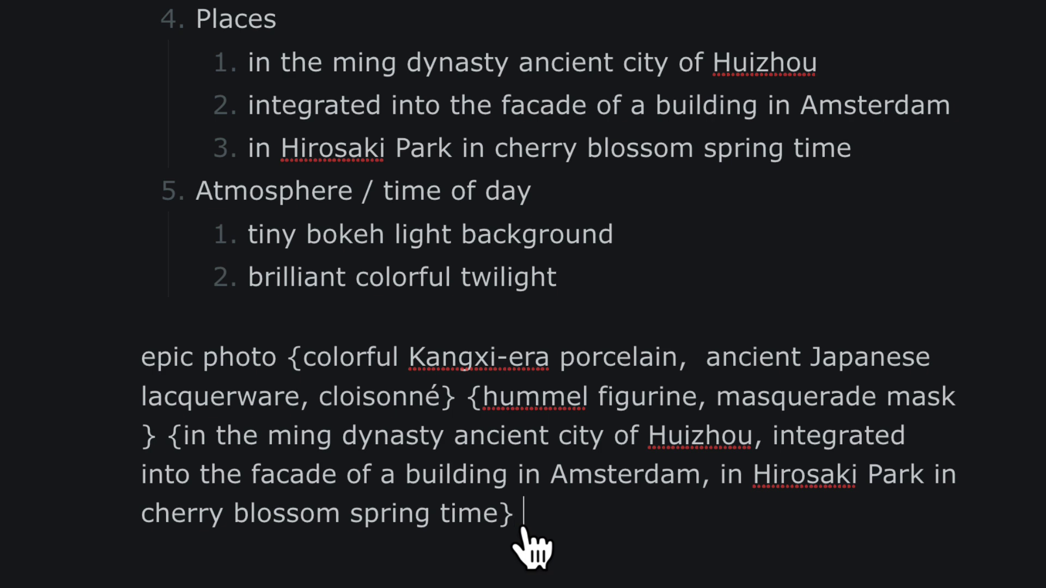
type("{}")
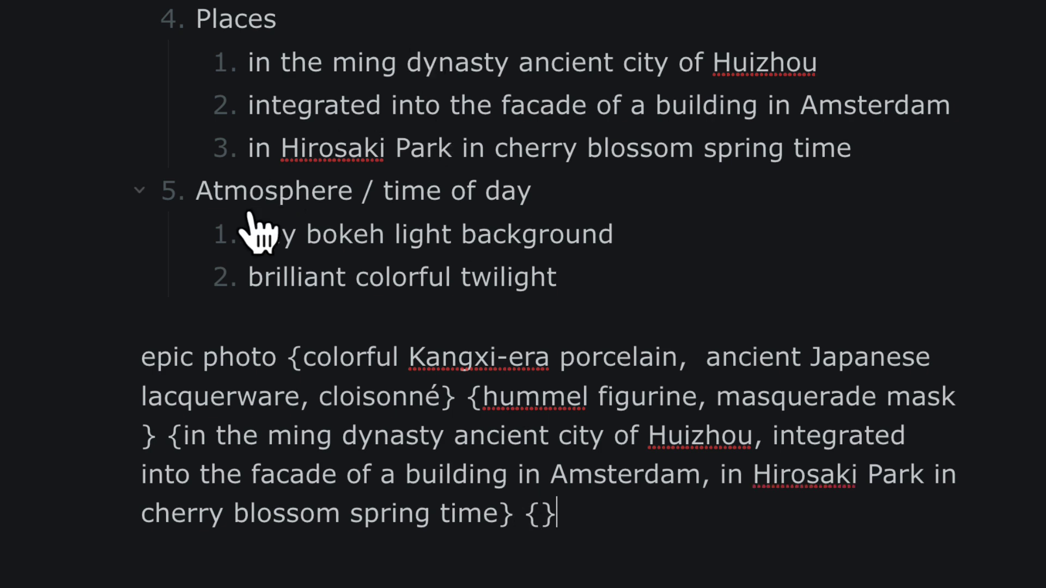
left_click_drag(250, 238, 630, 253)
key("ctrl+c")
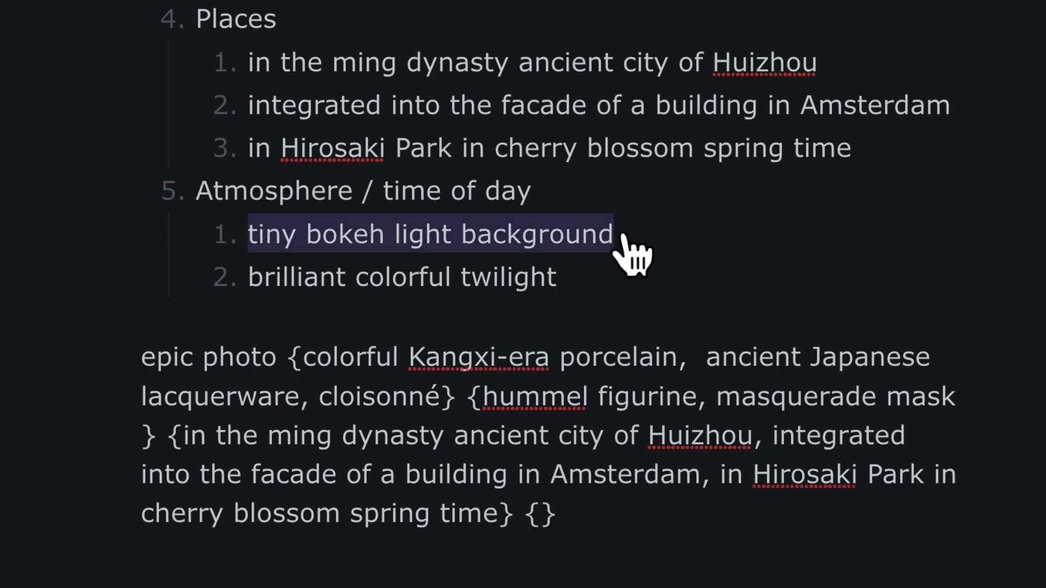
left_click(542, 515)
key("ctrl+v")
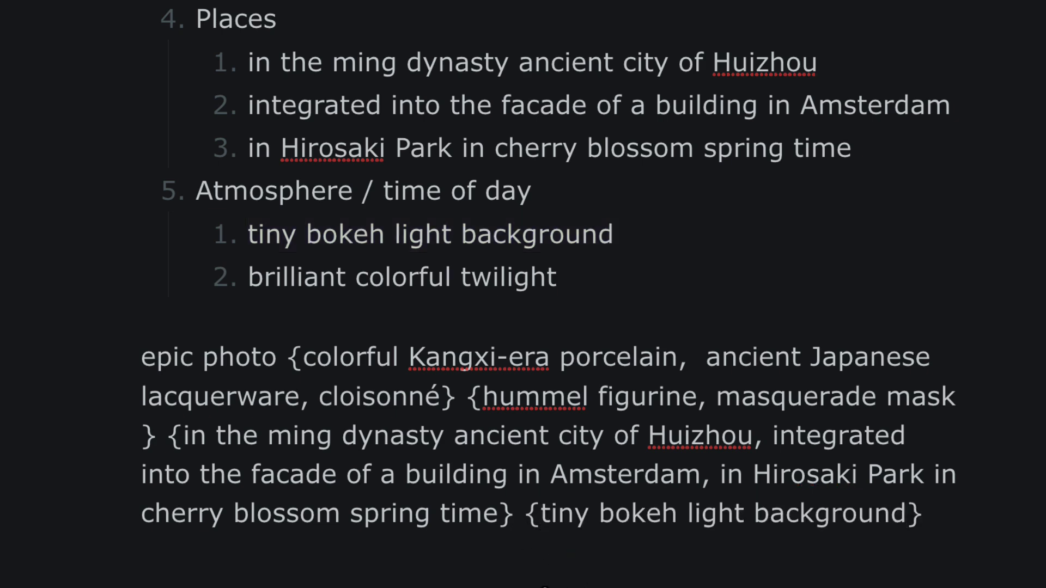
type(",")
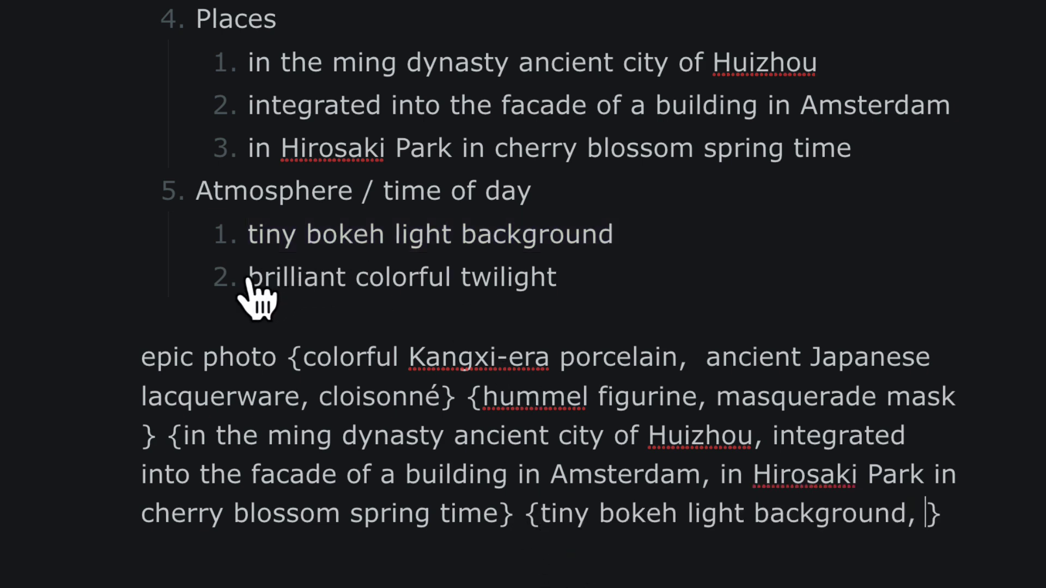
left_click(248, 281)
left_click_drag(248, 282, 605, 288)
key("ctrl+c")
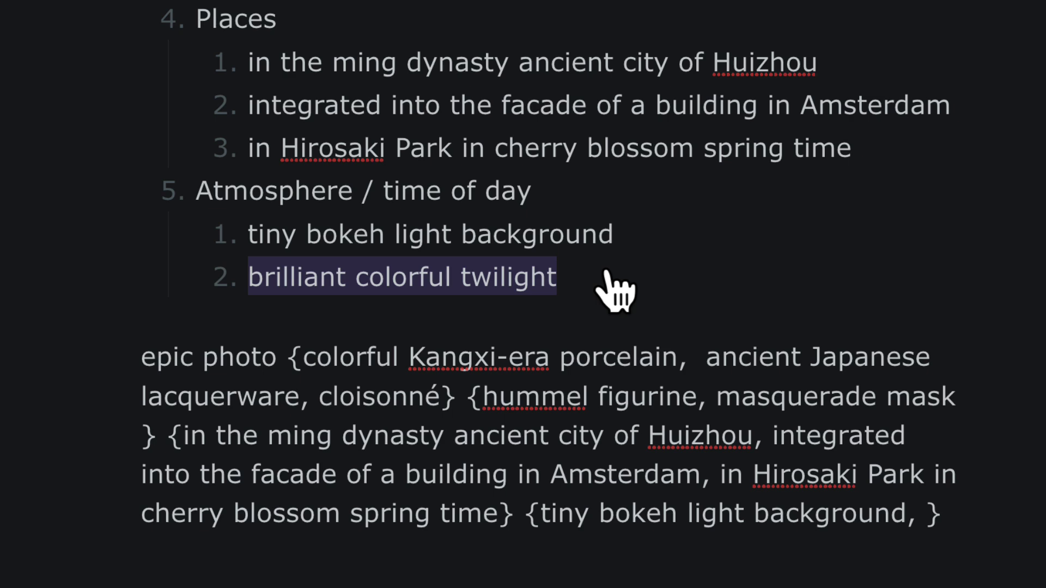
left_click(928, 515)
key("ctrl+v")
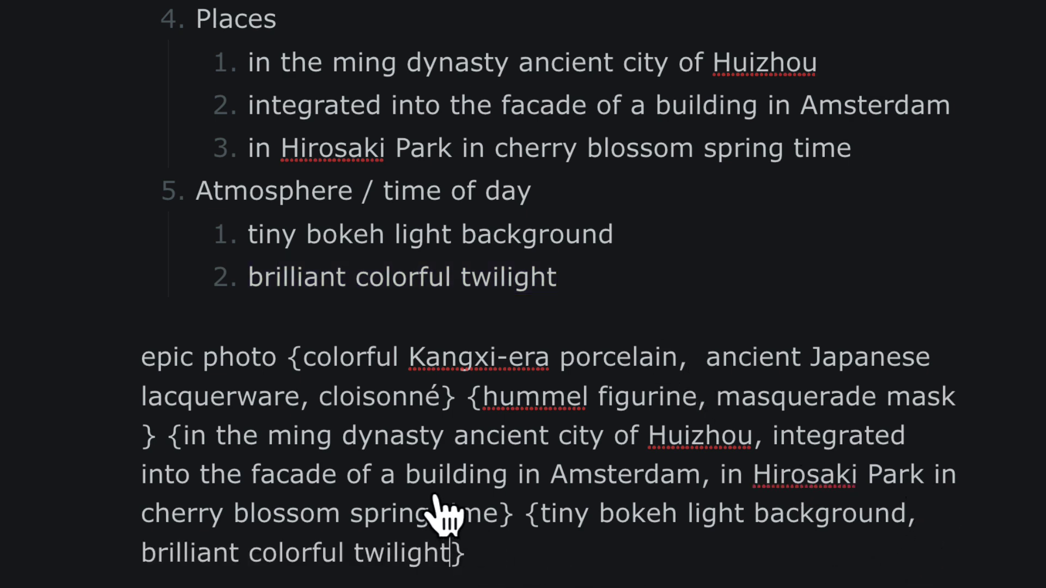
mouse_move(502, 573)
left_mouse_down()
mouse_move(313, 511)
mouse_move(149, 381)
left_mouse_up()
key("ctrl+c")
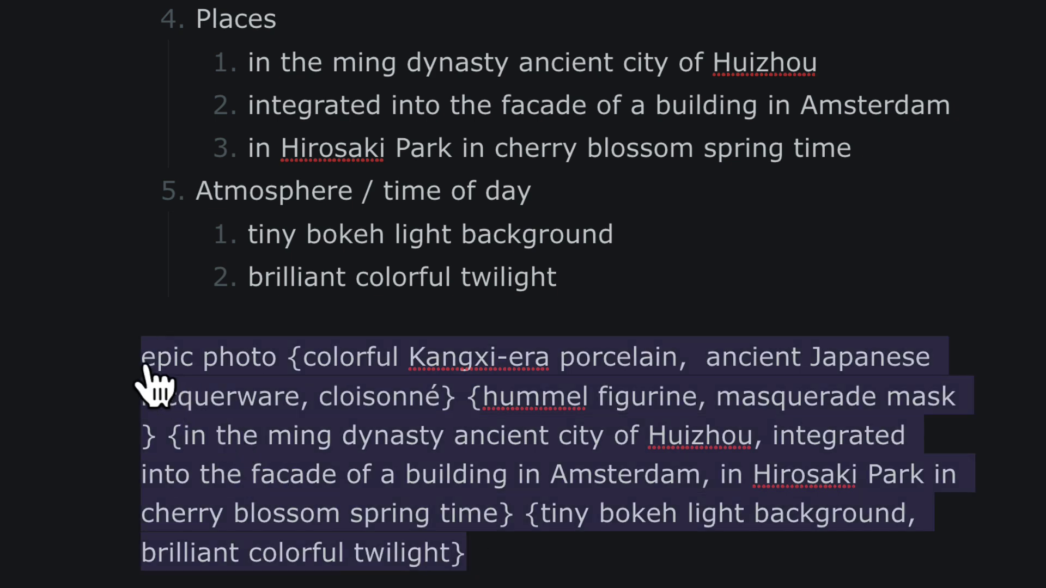
key("super+Tab")
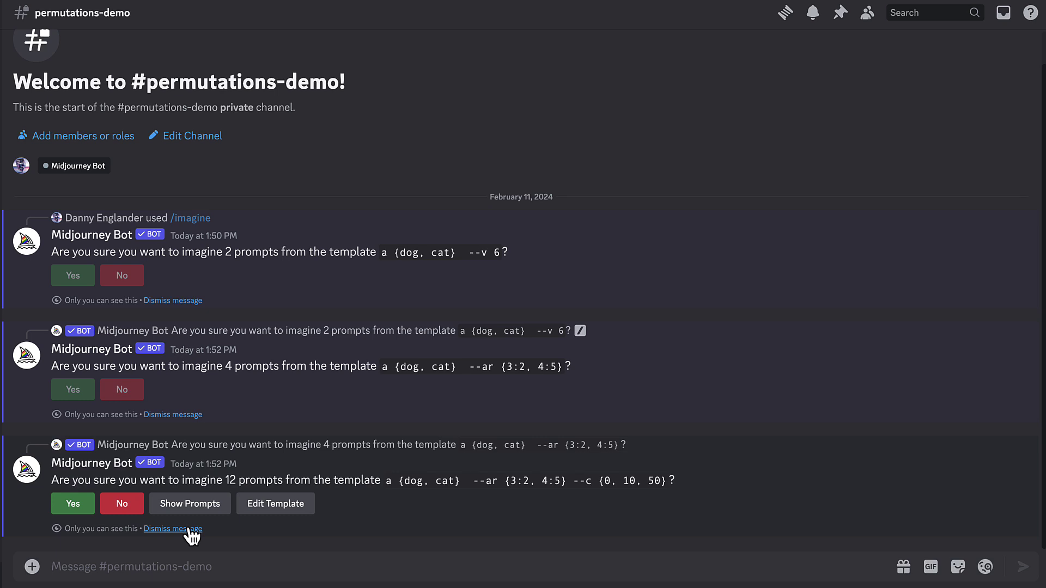
Dismiss old confirmations and submit the pasted prompt ending '--ar3:2' via /imagine
left_click(192, 532)
left_click(131, 574)
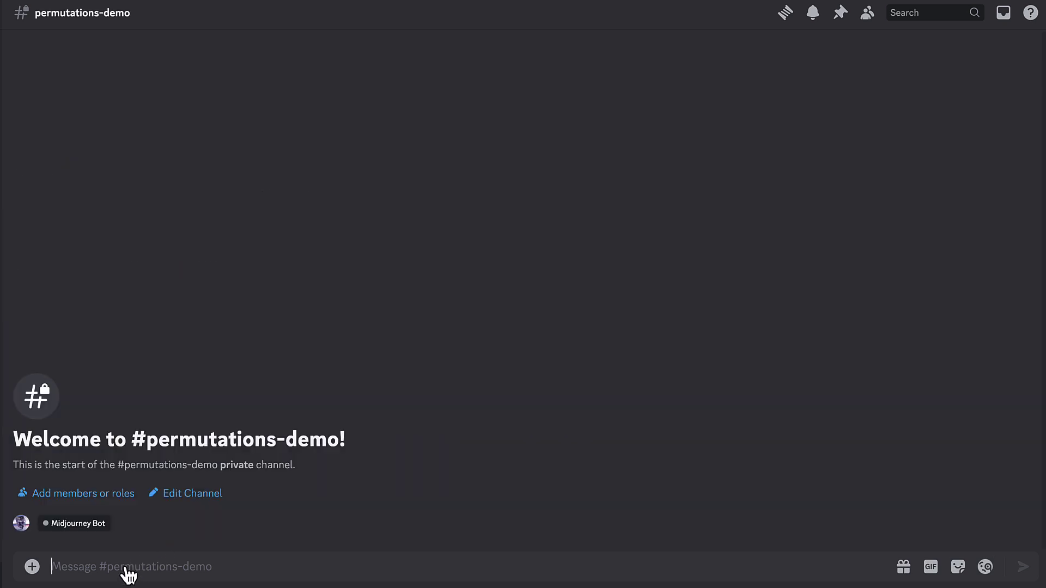
type("/i")
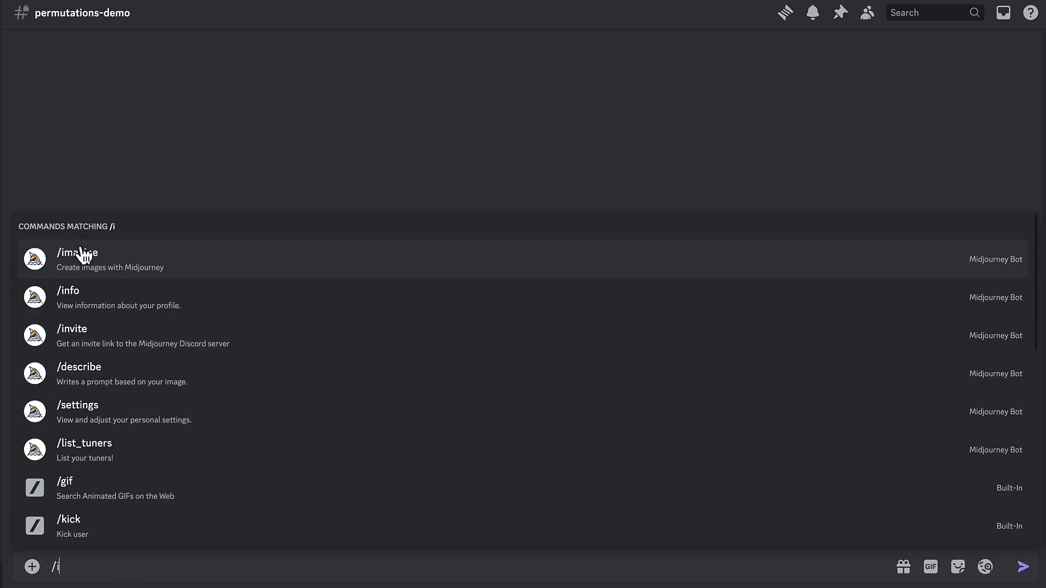
left_click(85, 254)
key("ctrl+v")
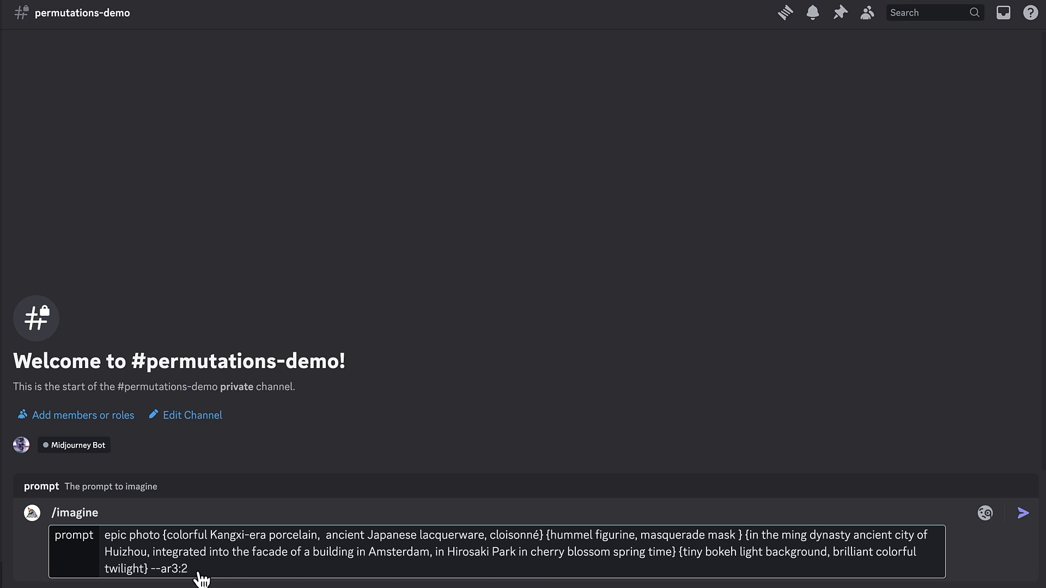
left_click(152, 570)
left_click(199, 575)
key("Return")
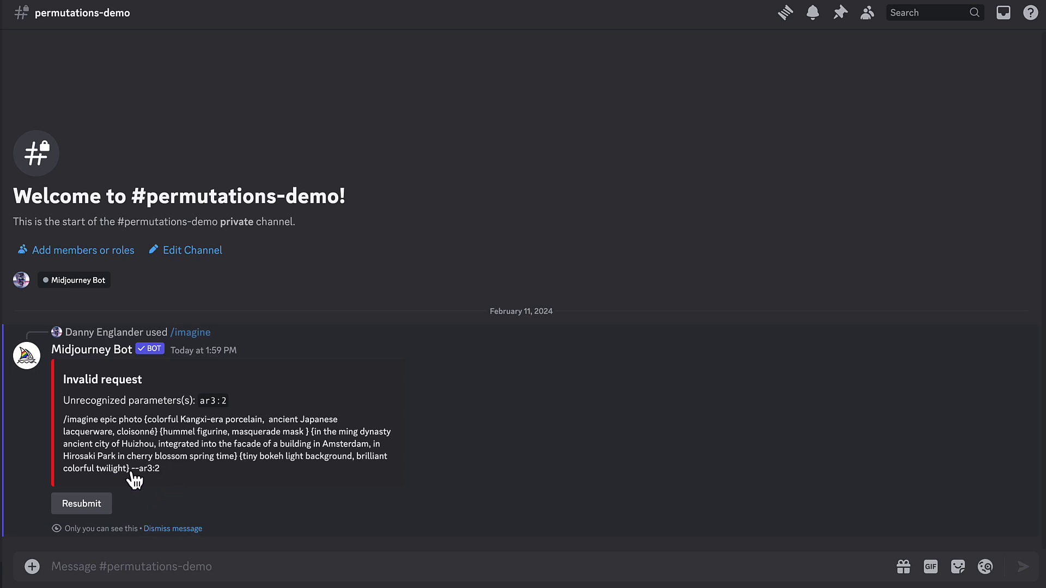
Resubmit the copied four-group permutation prompt with /imagine, corrected to --ar 3:2
left_click_drag(130, 470, 148, 423)
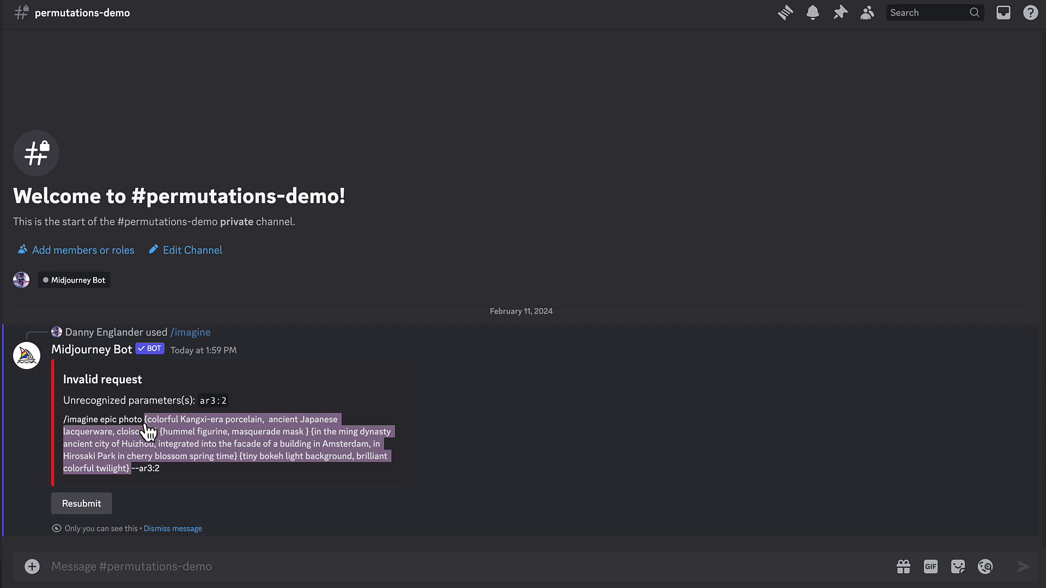
left_click(109, 577)
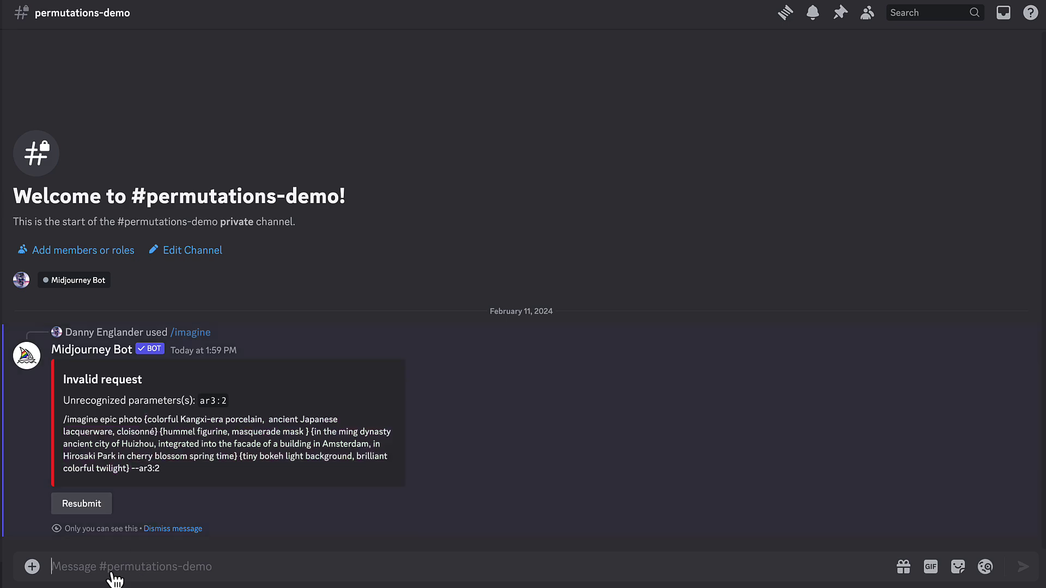
type("/")
key("Tab")
key("ctrl+v")
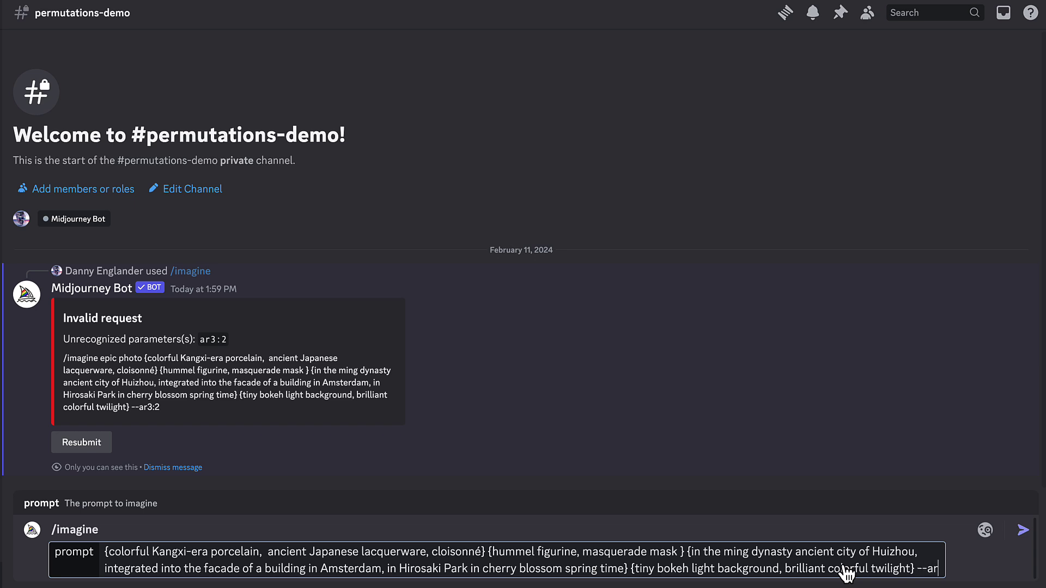
type("3:2")
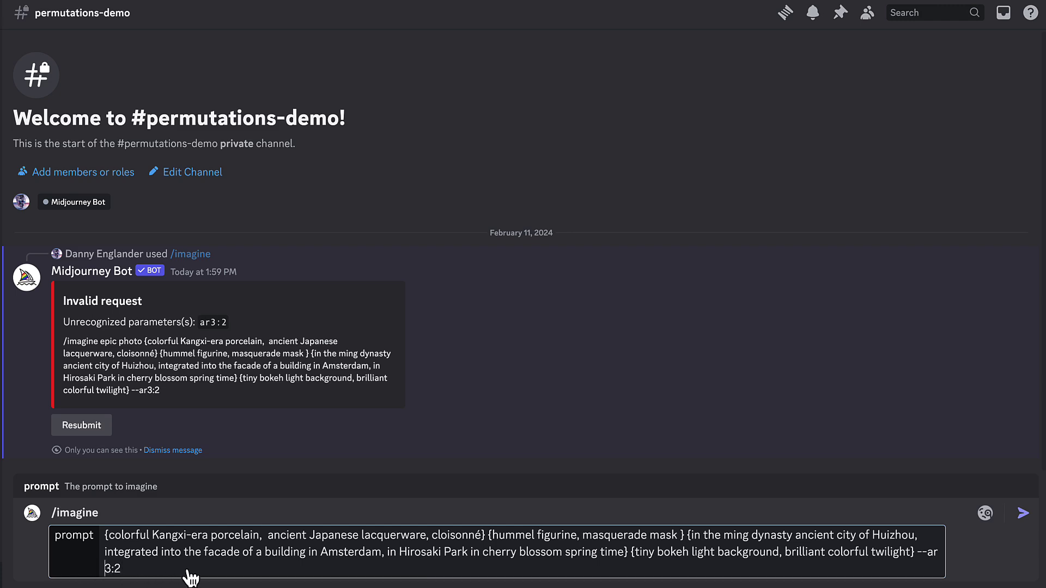
key("Return")
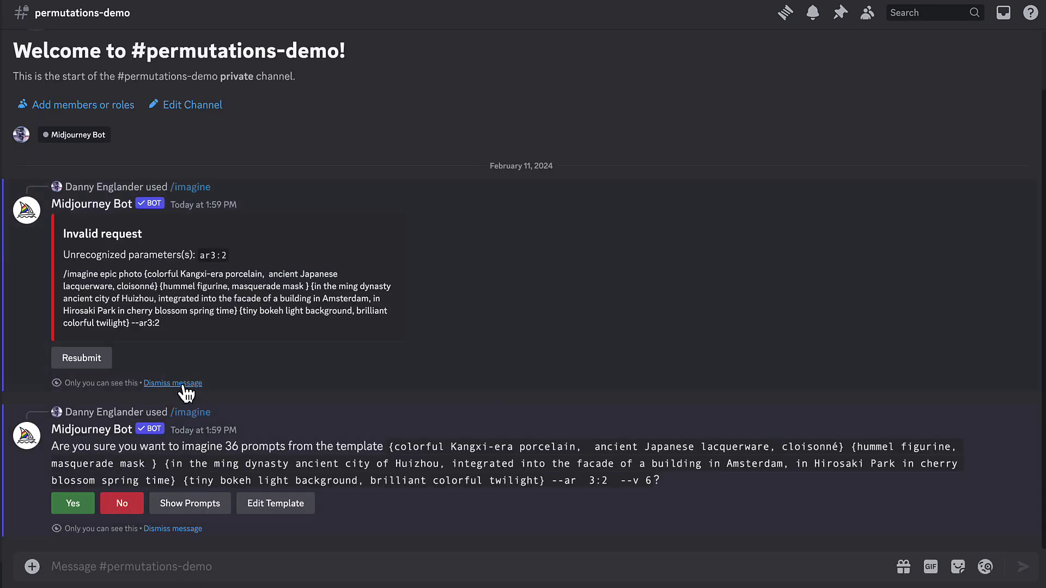
Dismiss the invalid-request notice, preview the 36 prompts, and approve them all
left_click(186, 384)
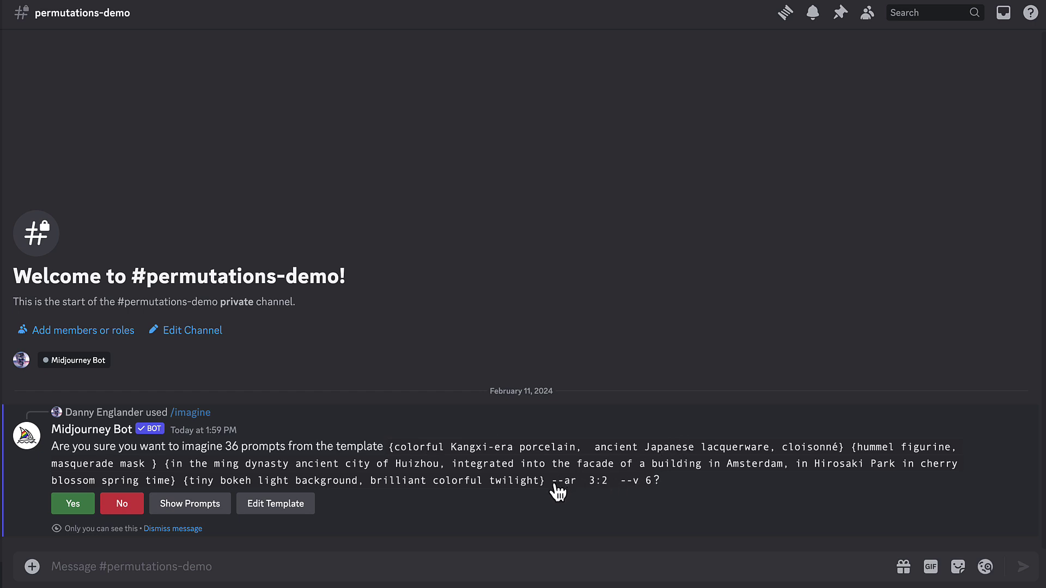
left_click_drag(553, 484, 617, 491)
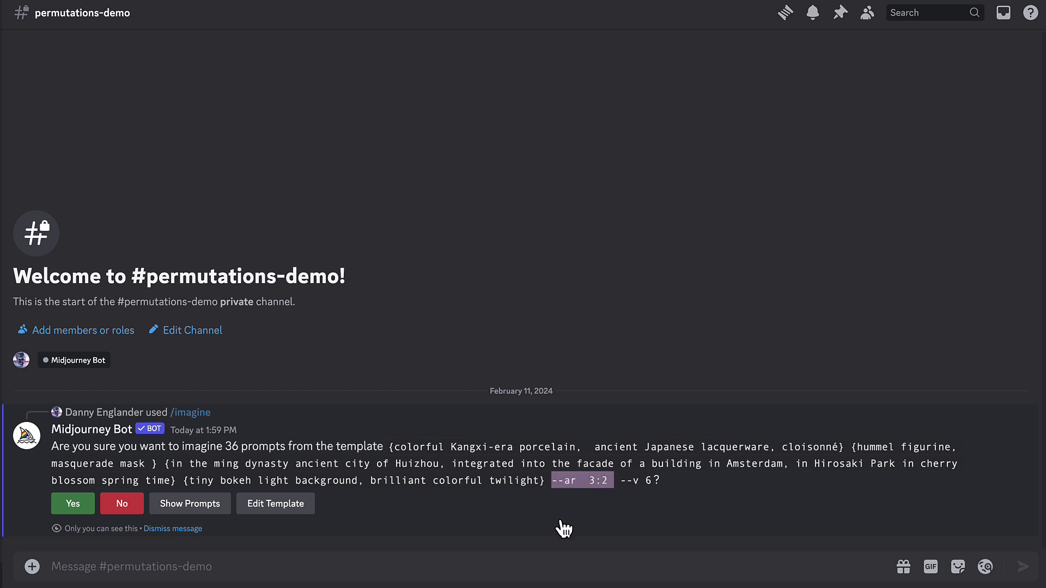
left_click(192, 506)
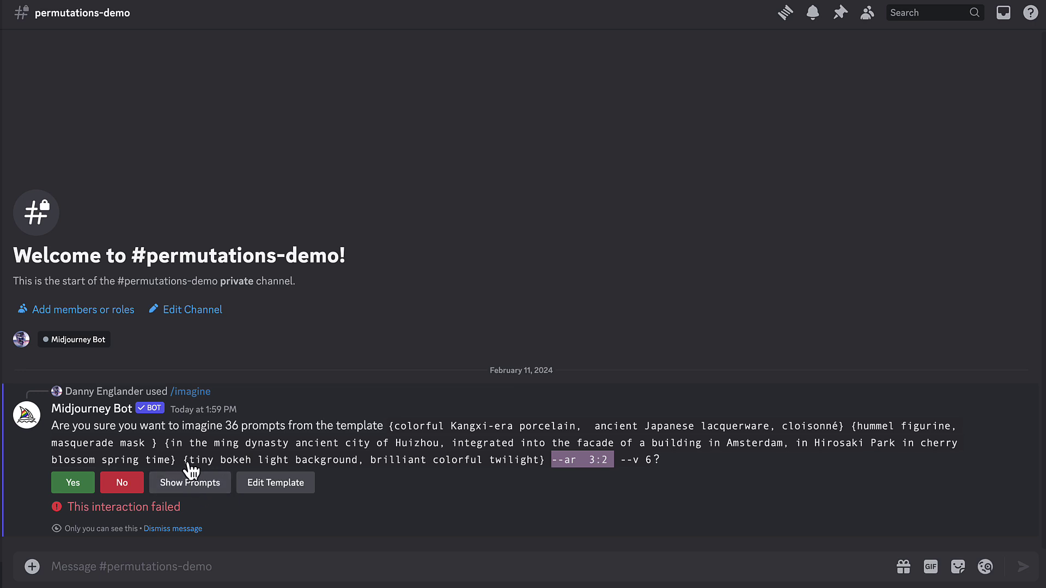
left_click(82, 489)
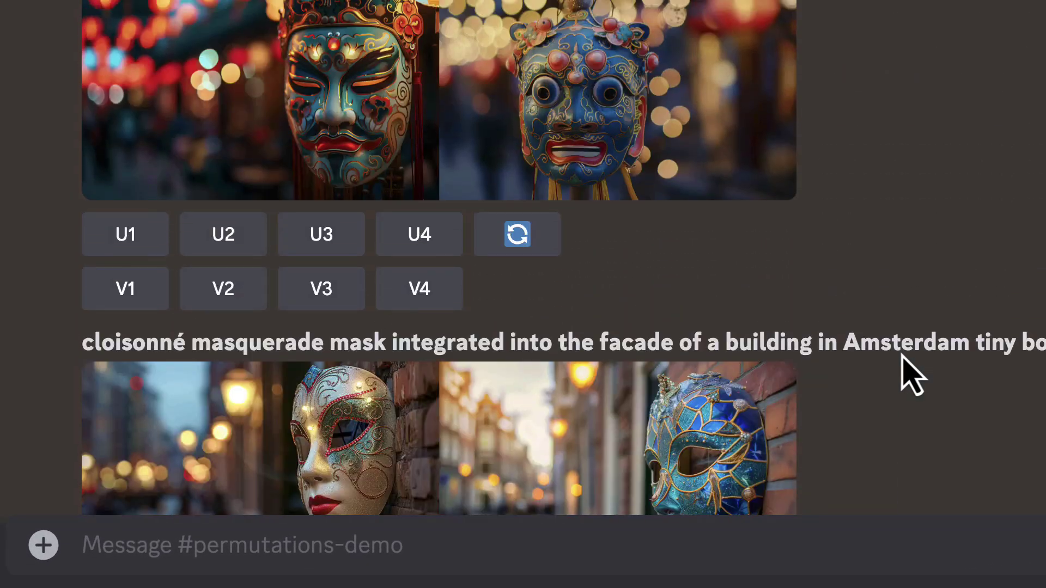
scroll(912, 376, "up", 3)
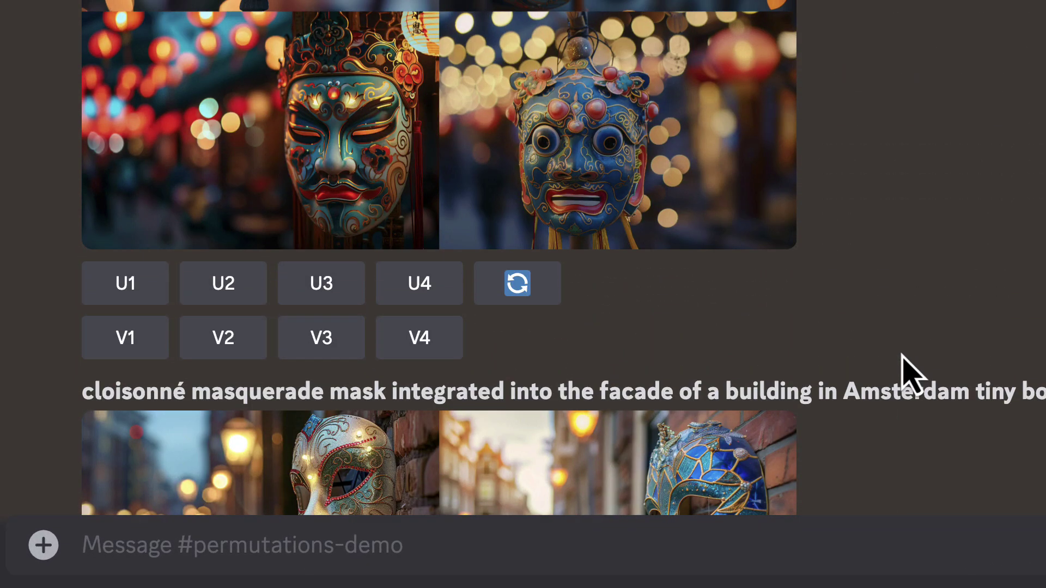
scroll(913, 376, "up", 5)
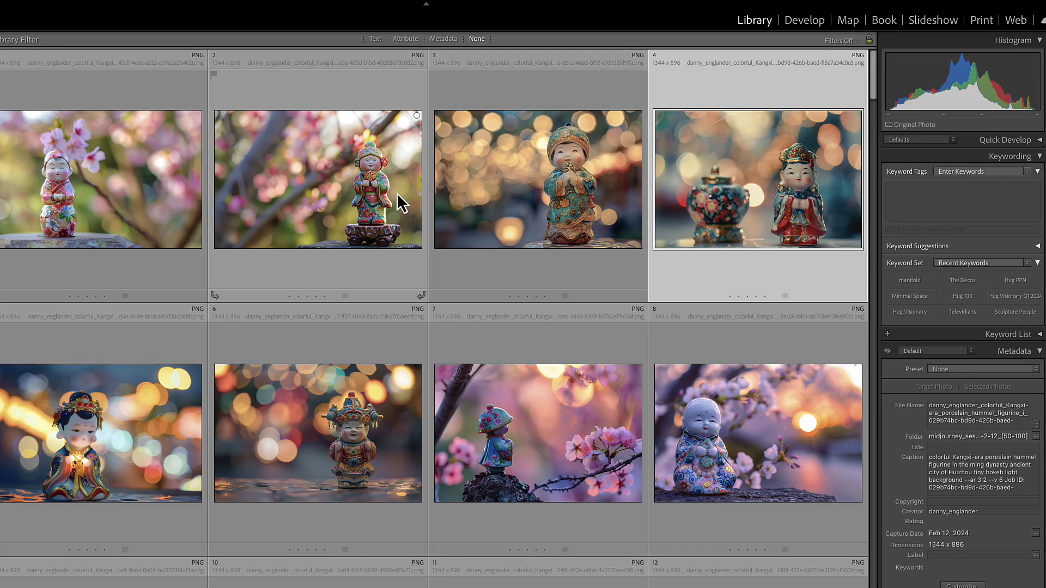
mouse_move(100, 179)
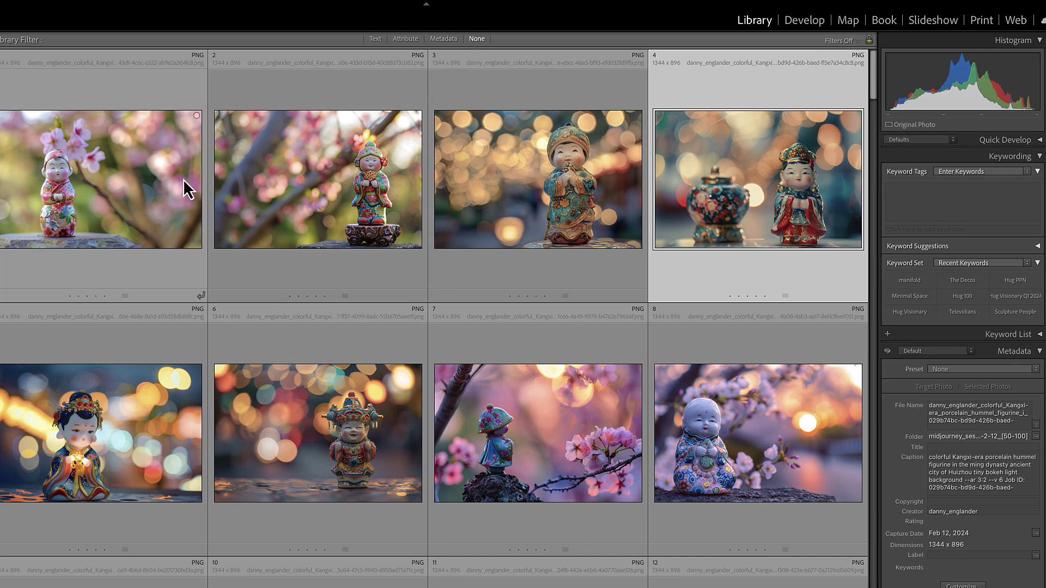
View the first figurine render in Loupe view, then advance through six more renders
double_click(127, 186)
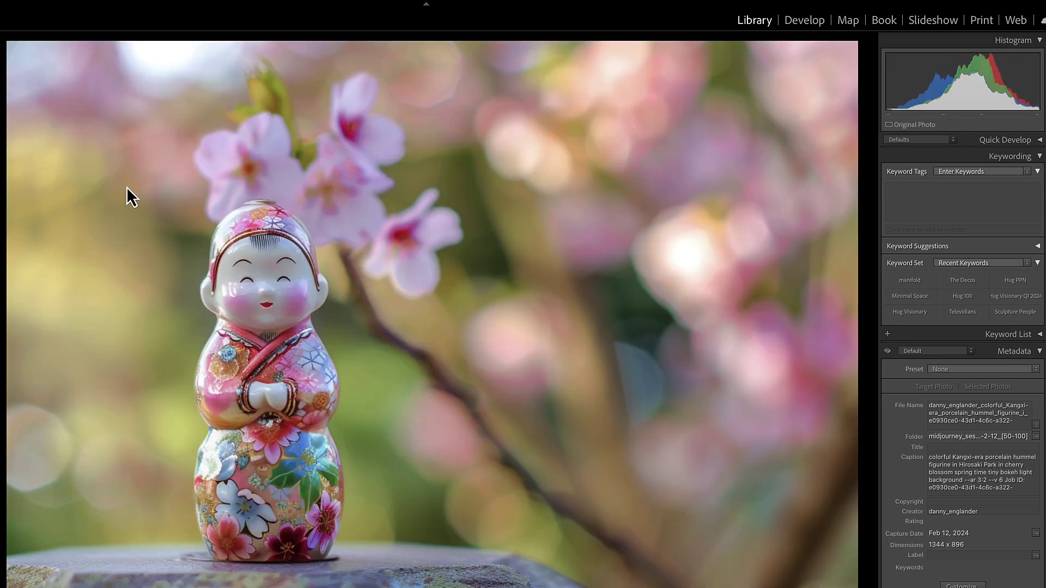
key("Right")
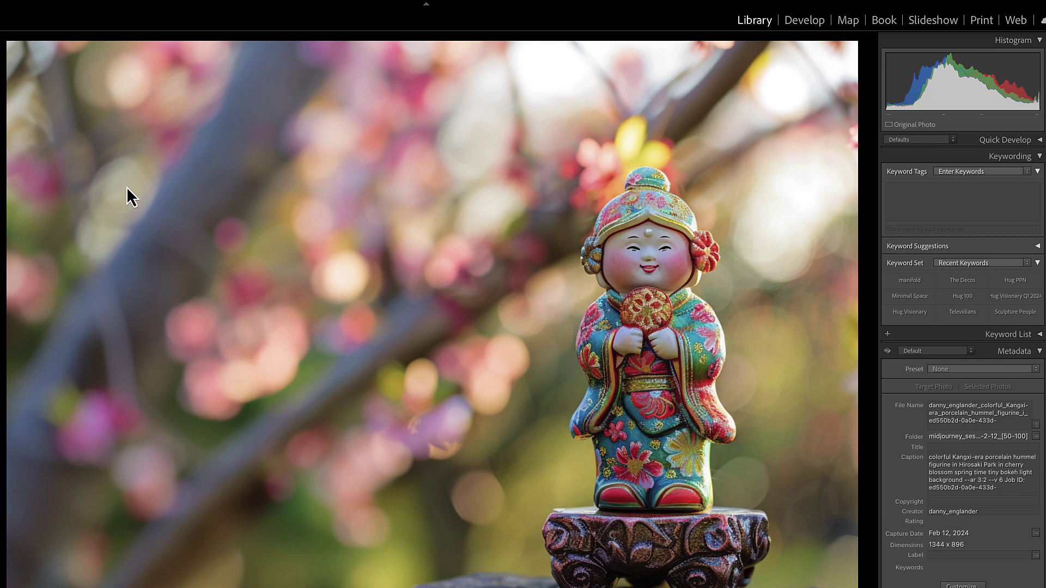
key("Right")
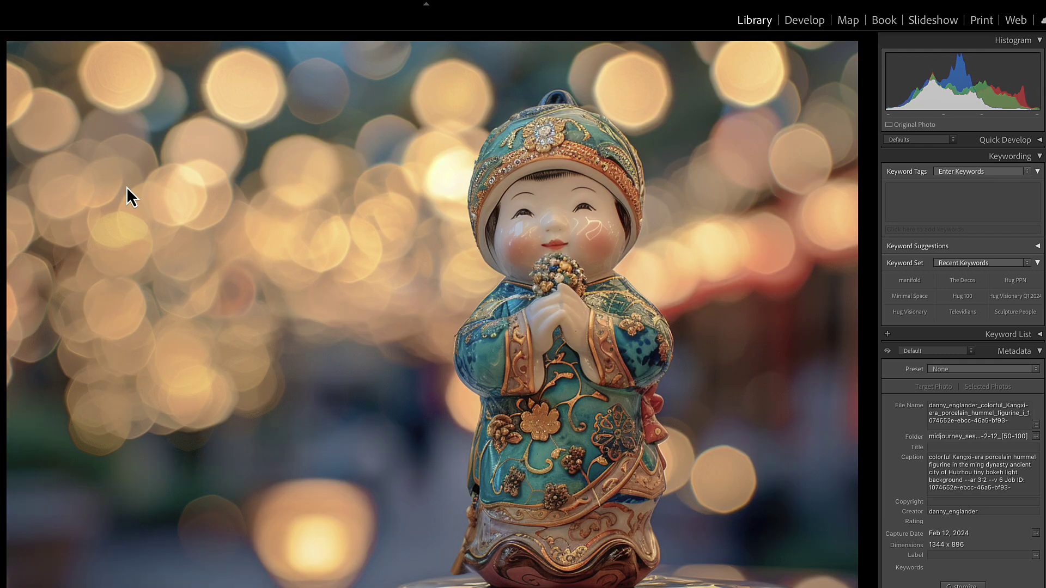
key("Right")
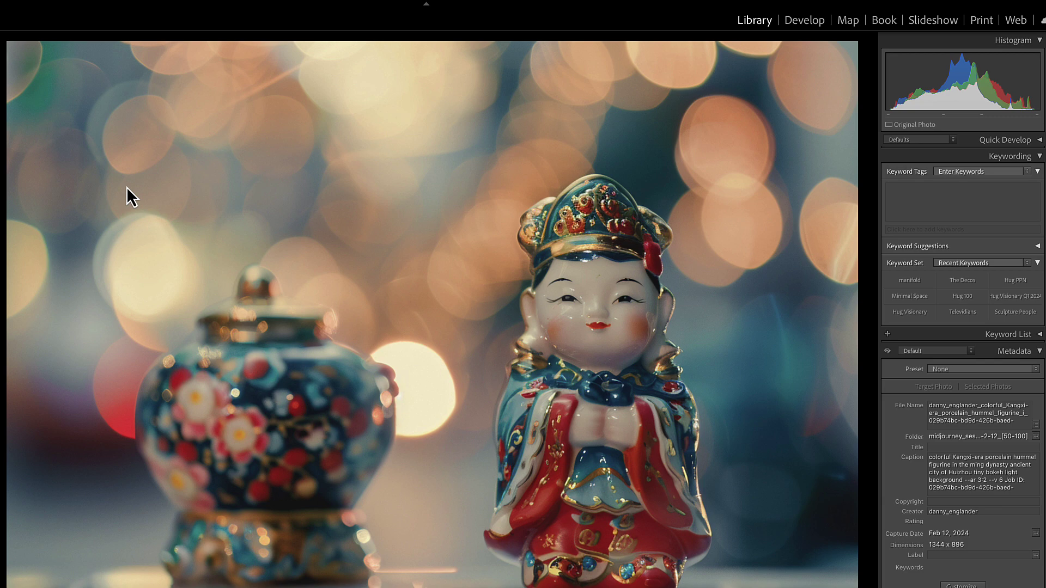
key("Right")
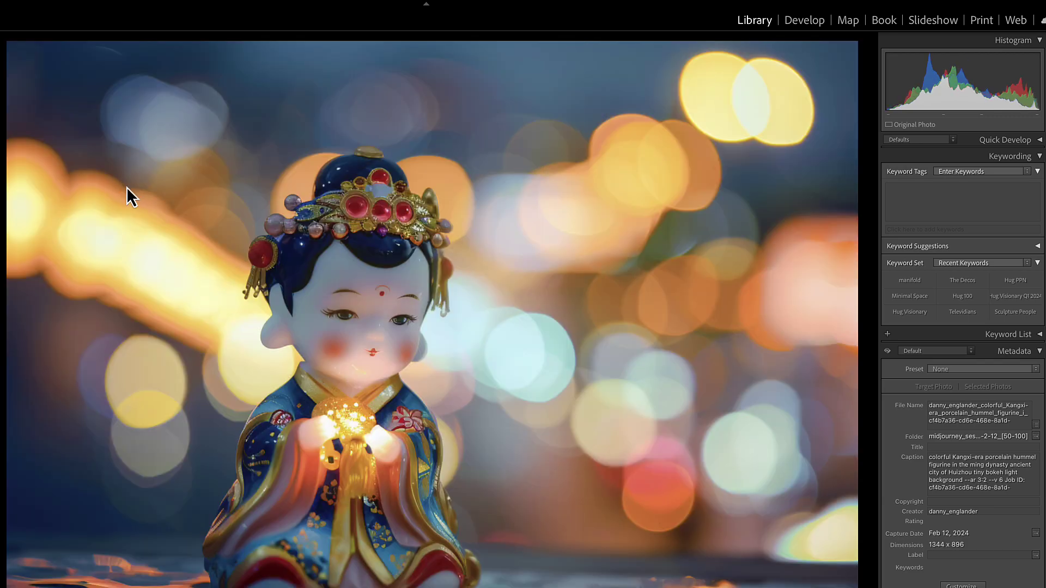
key("Right")
key("Right")
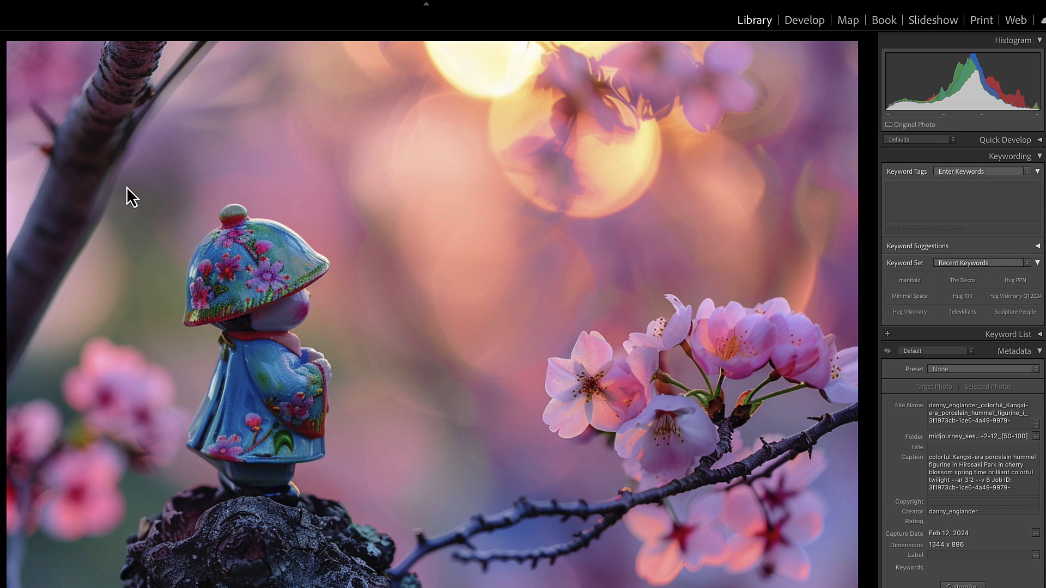
key("Right")
key("Right")
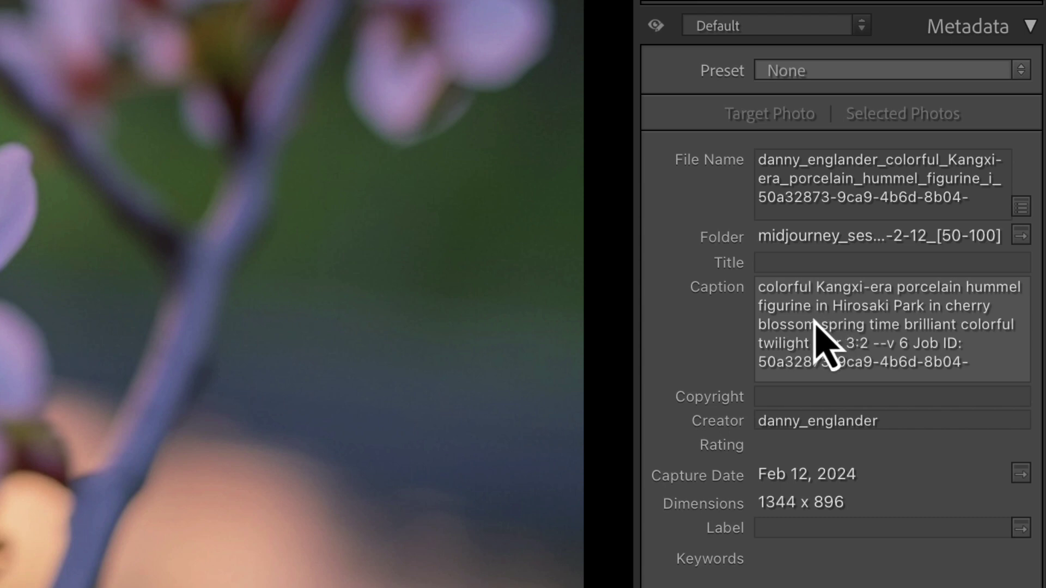
Select the render's full file name in the Metadata panel to read its Job ID
left_click(895, 213)
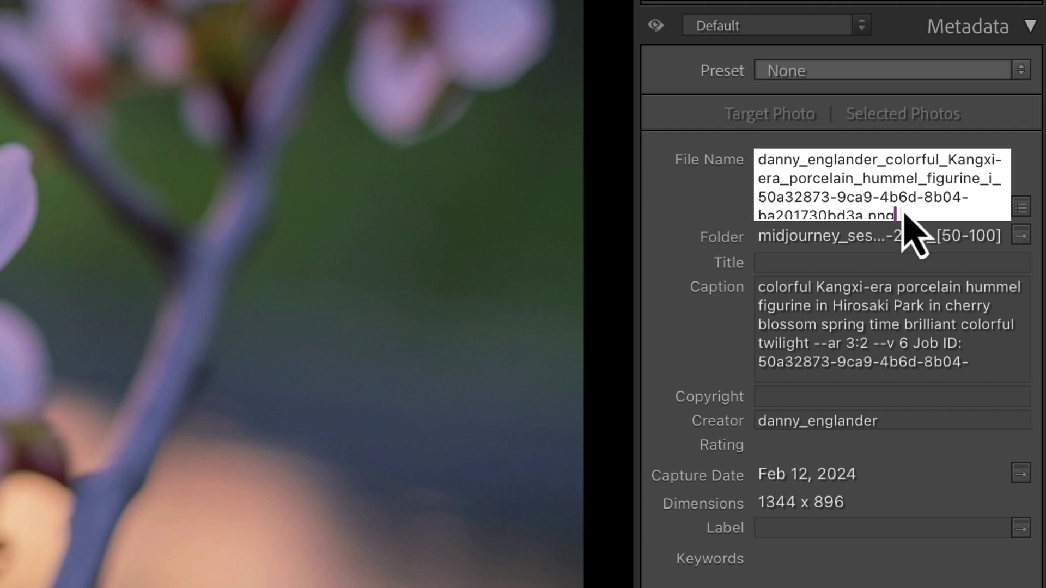
left_click_drag(899, 197, 731, 200)
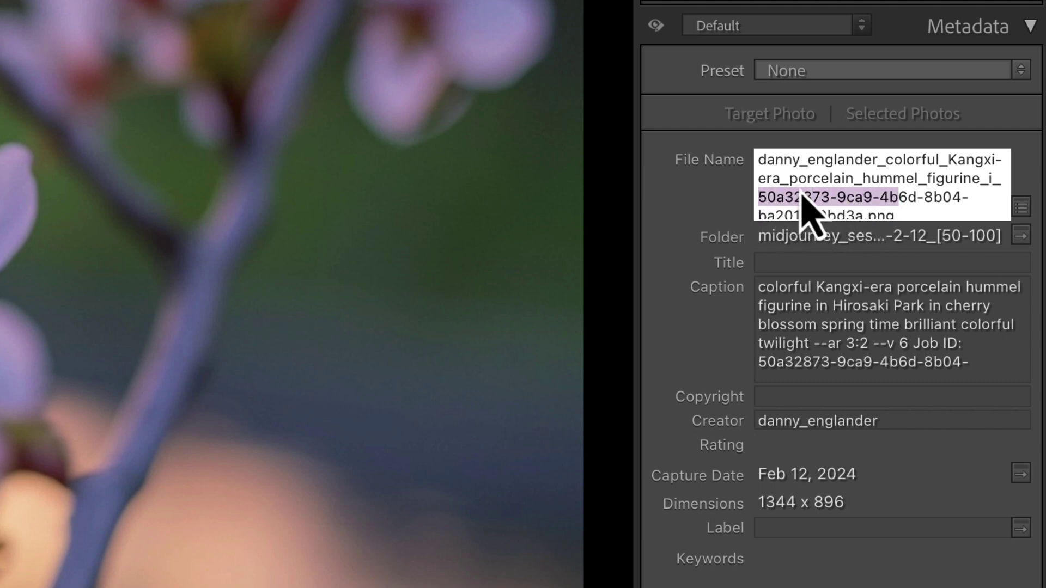
key("Left")
key("Right")
left_click_drag(762, 201, 865, 220)
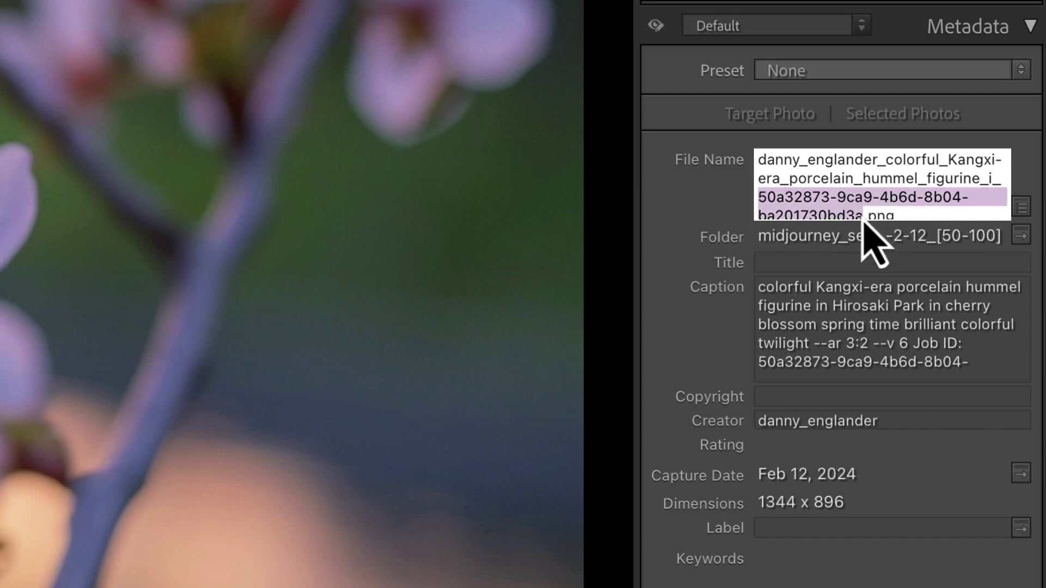
Inspect the prompt caption and its Job ID line, then finish editing
left_click(794, 327)
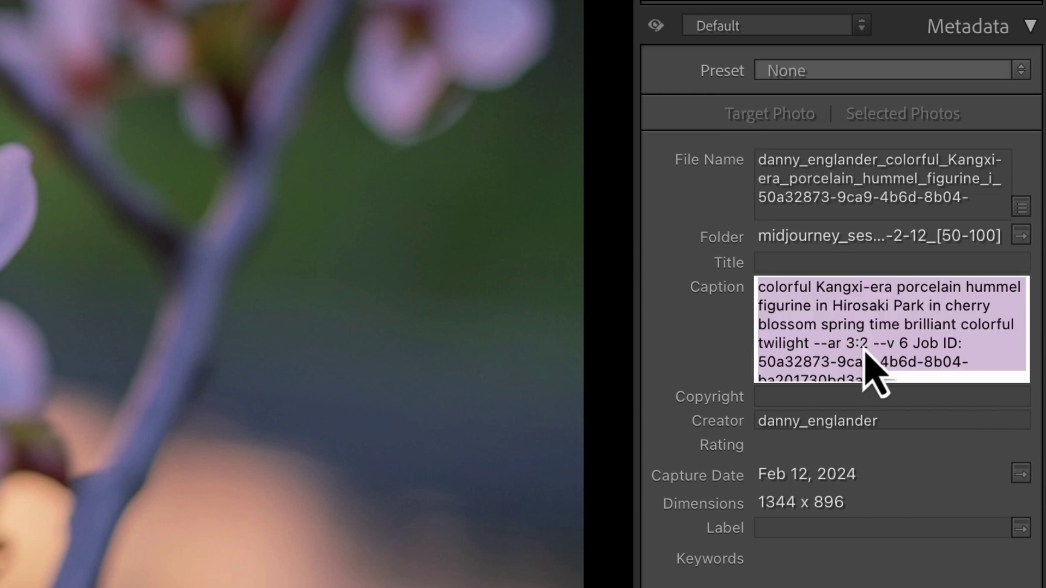
scroll(864, 369, "down", 1)
scroll(865, 368, "down", 1)
left_click(837, 245)
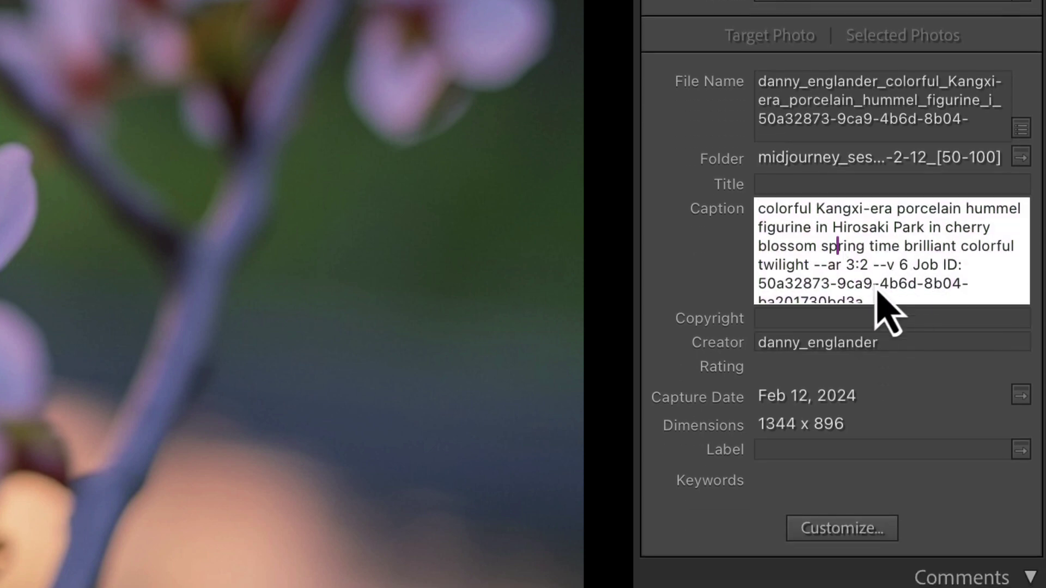
scroll(876, 304, "down", 1)
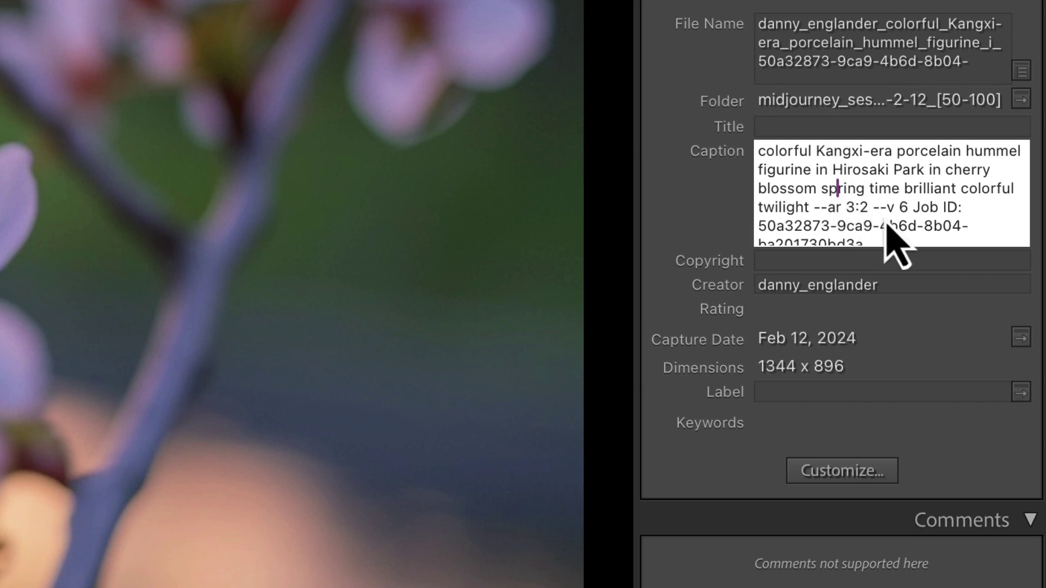
left_click(850, 227)
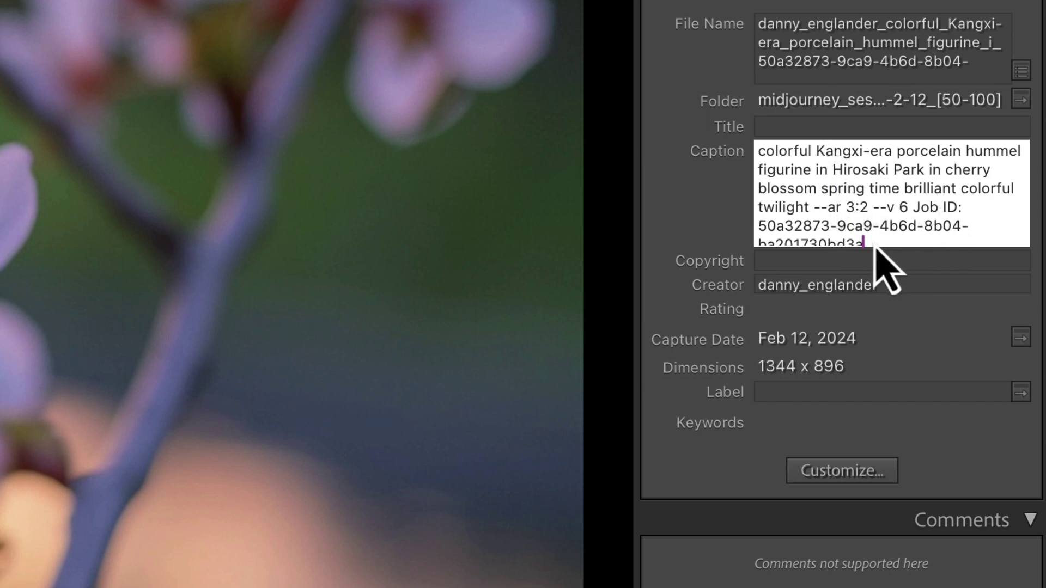
left_click_drag(883, 247, 802, 247)
scroll(803, 252, "down", 1)
key("Right")
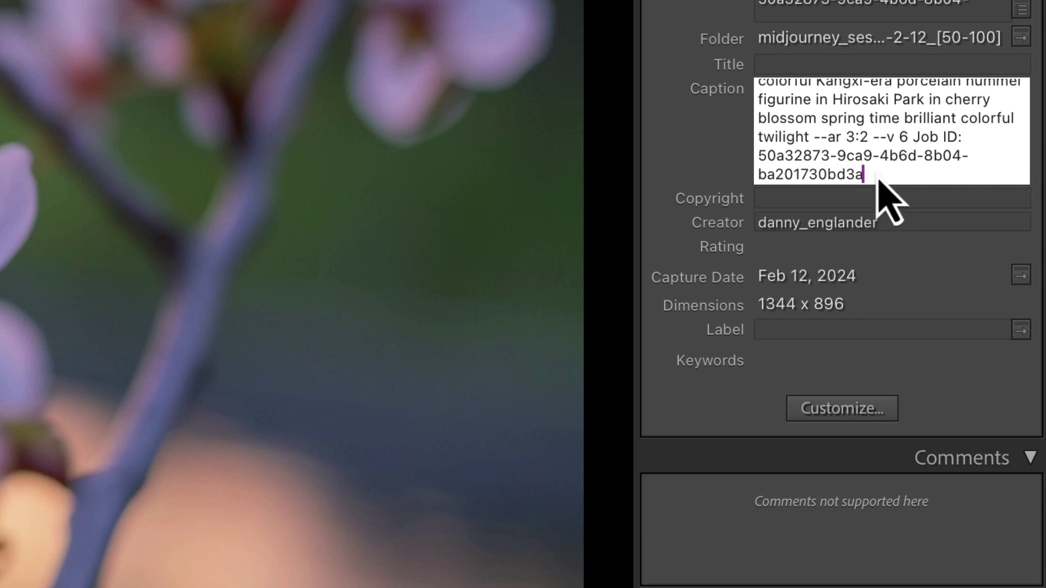
scroll(887, 159, "up", 1)
scroll(891, 151, "down", 1)
left_click_drag(858, 137, 907, 155)
scroll(864, 158, "up", 1)
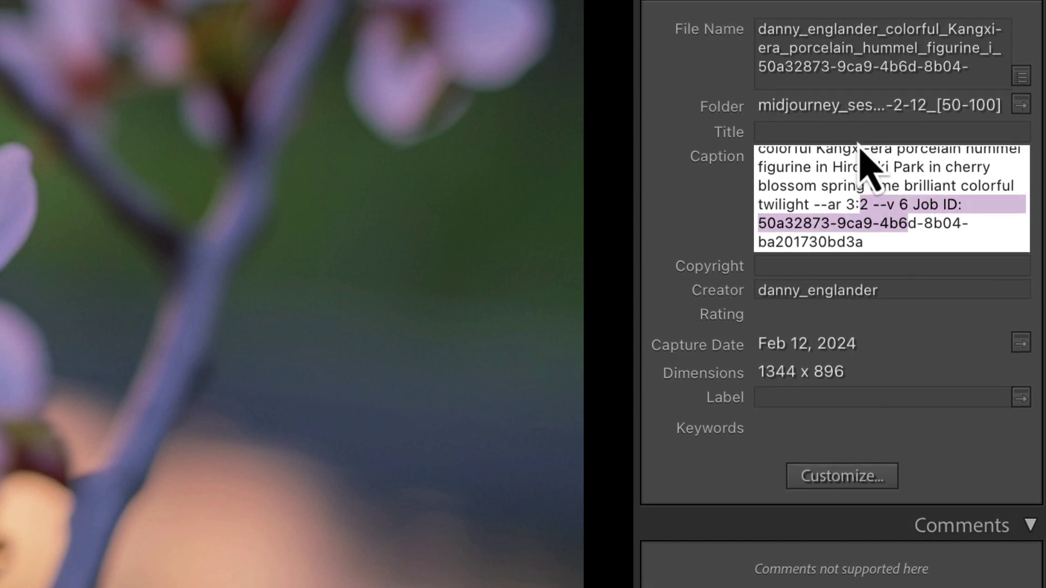
left_click(834, 216)
scroll(830, 205, "up", 1)
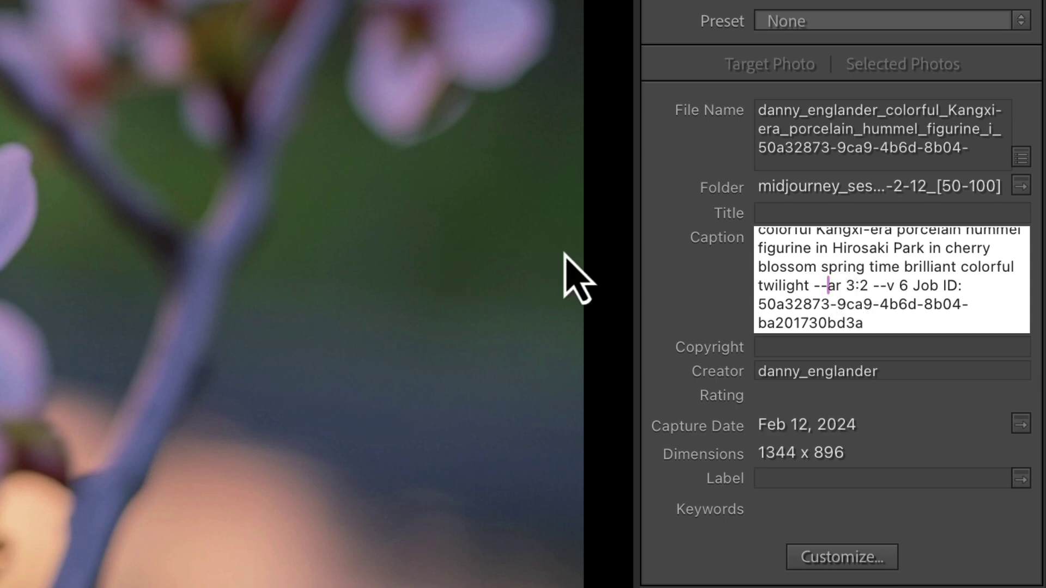
key("Return")
Browse back and forth through the Kangxi porcelain mask and figurine renders
key("Right")
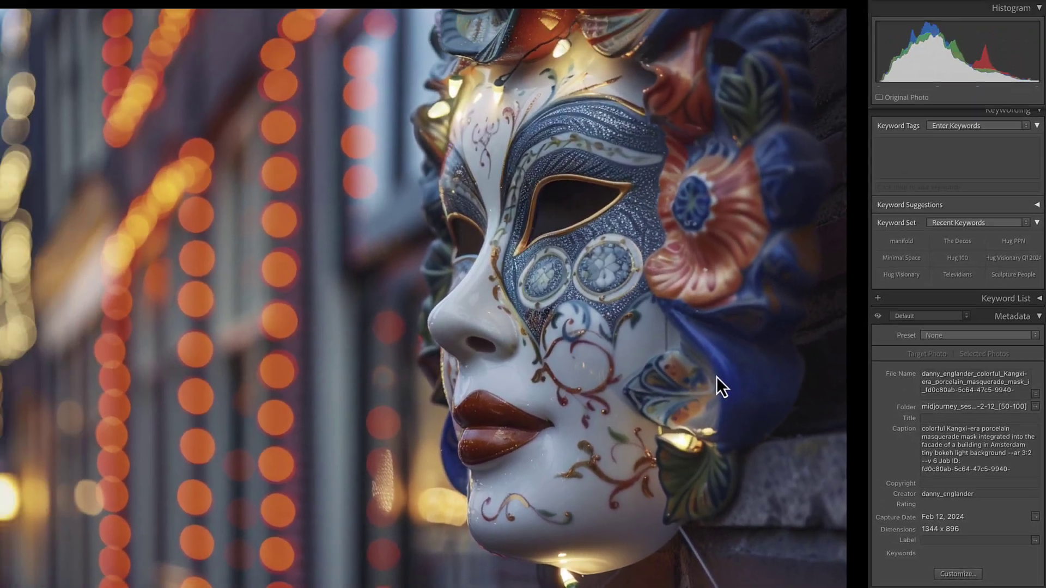
key("Right")
key("Right")
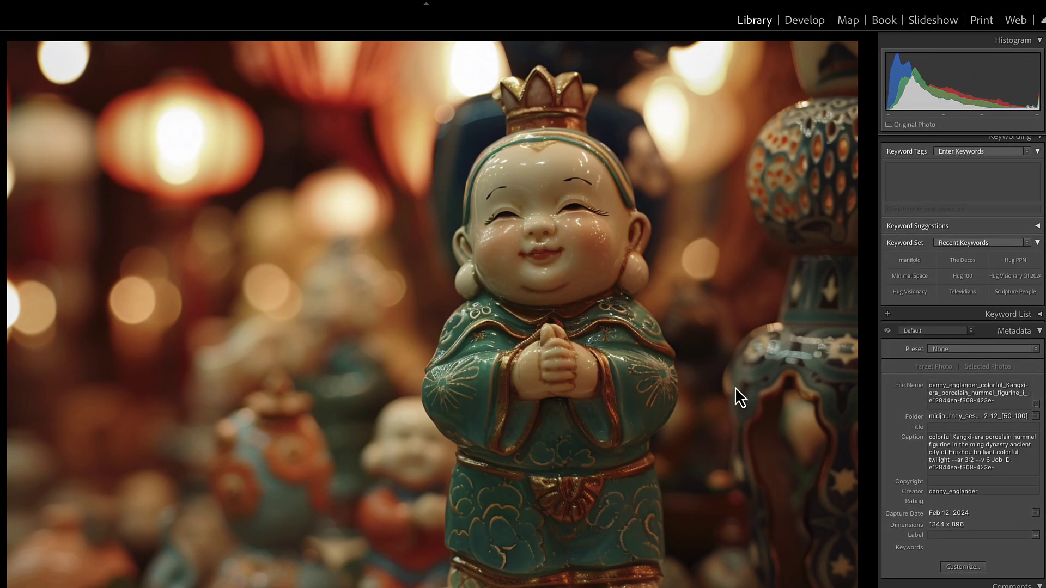
key("Left")
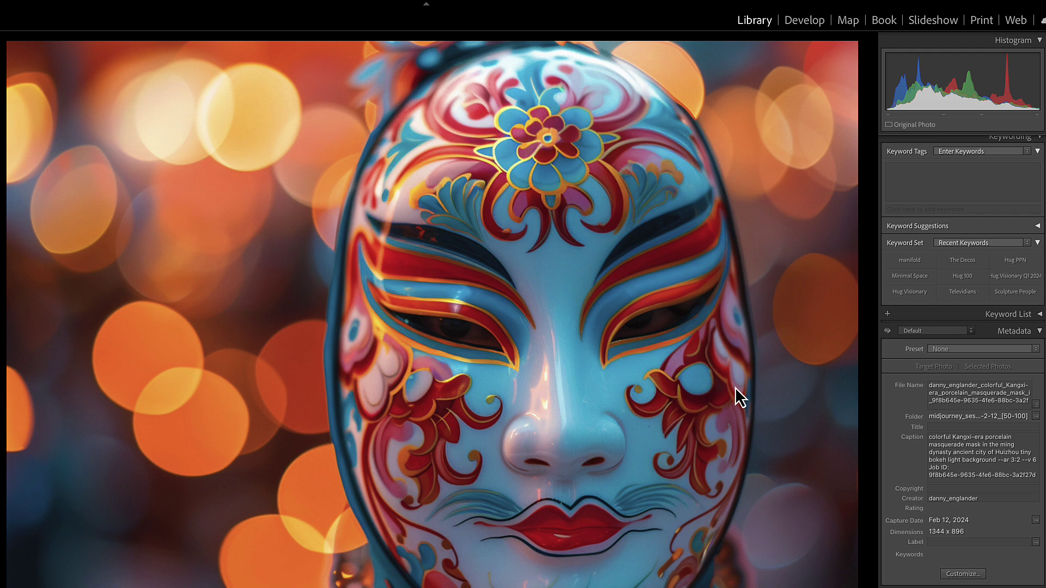
key("Right")
key("Left")
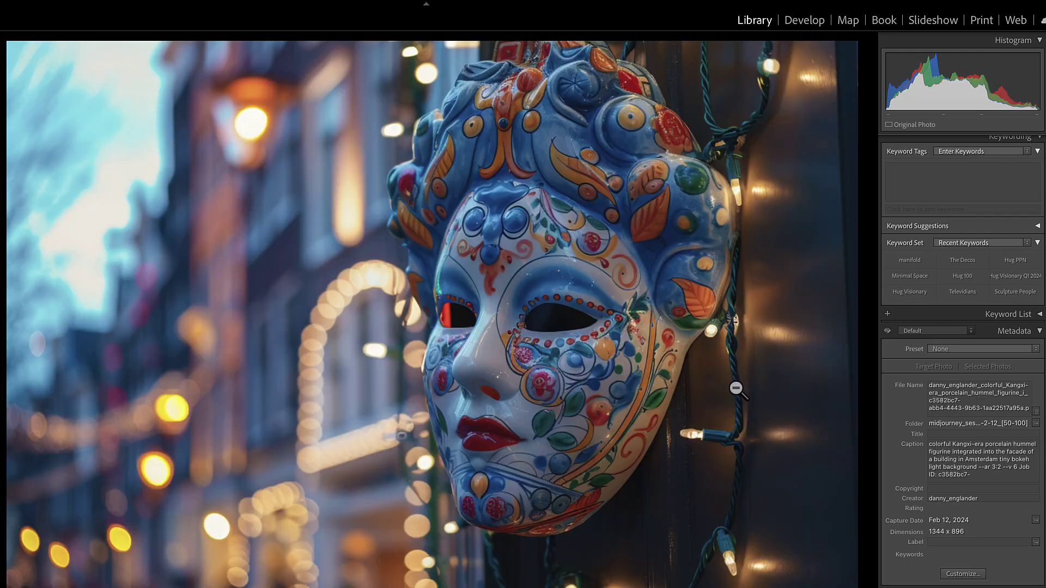
key("Right")
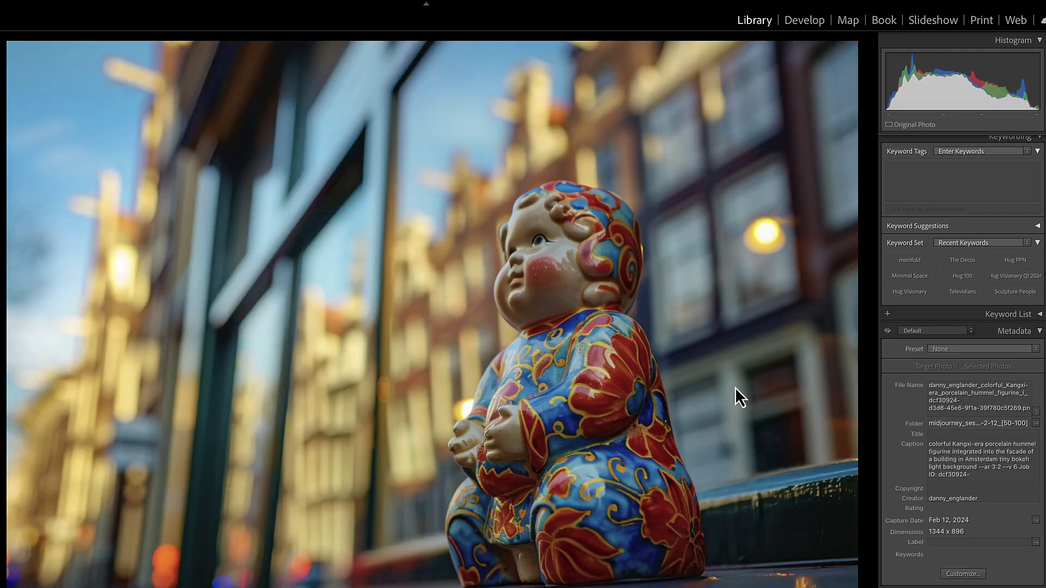
key("Right")
key("Right")
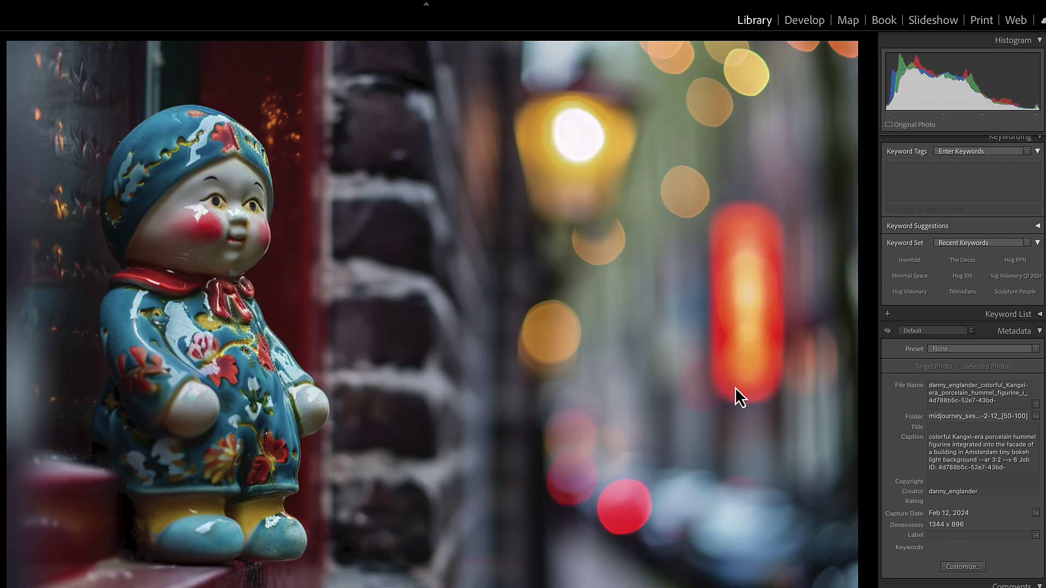
key("Right")
key("Right")
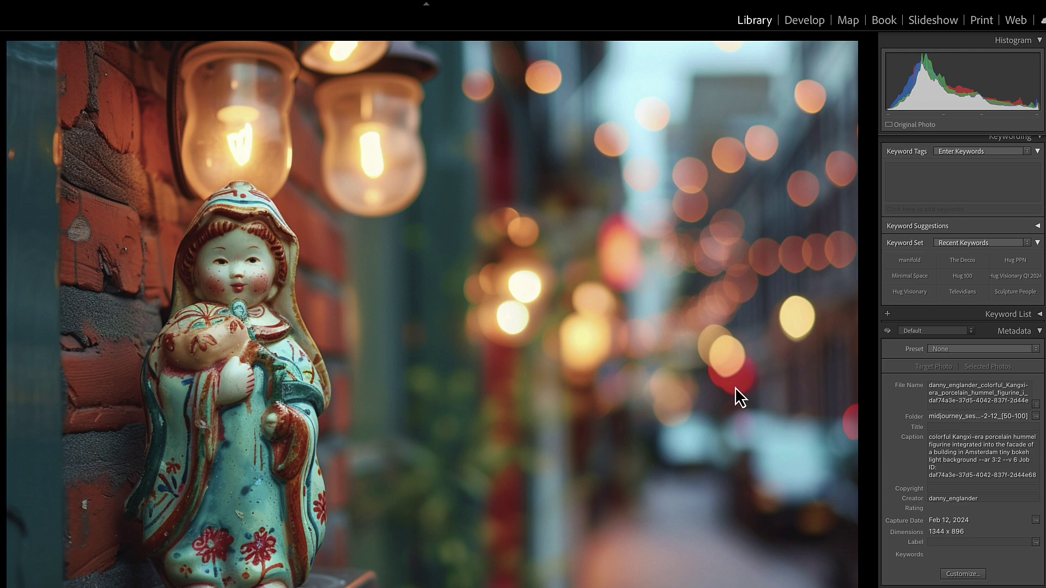
Continue past the building-facade figurine and cherry blossom mask to the lacquerware cat figurine
key("Right")
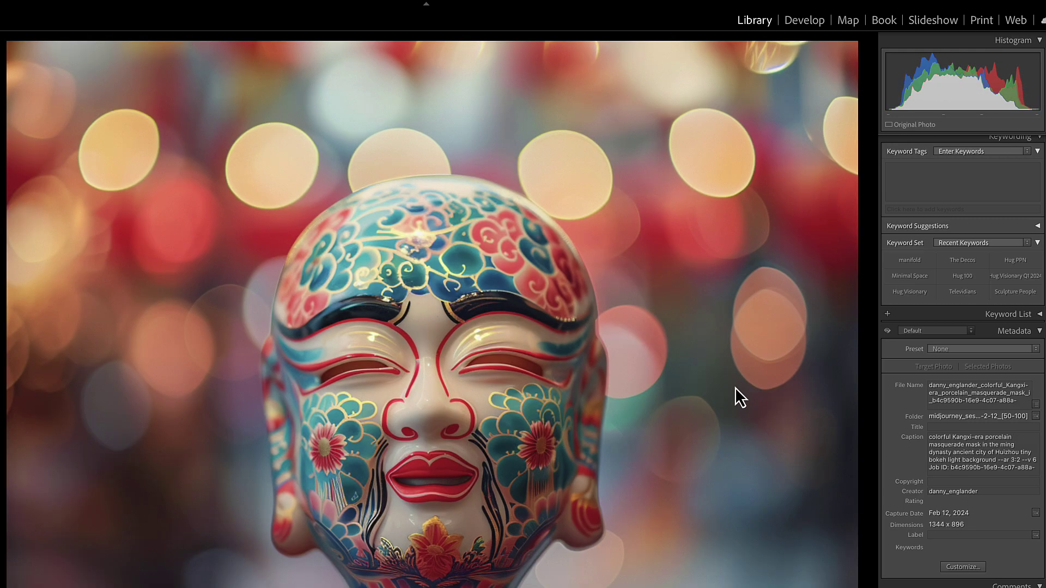
key("Right")
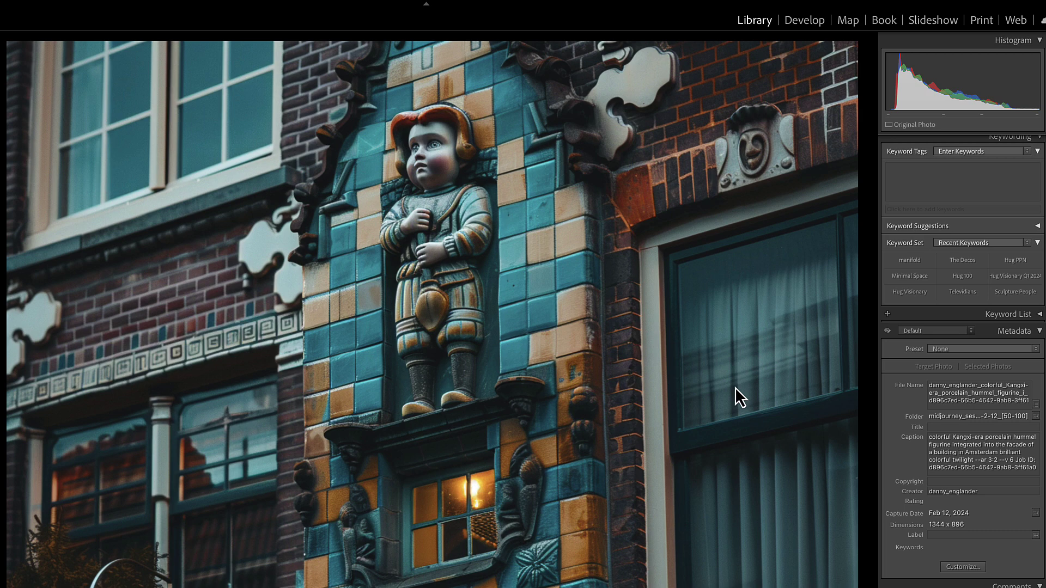
key("Left")
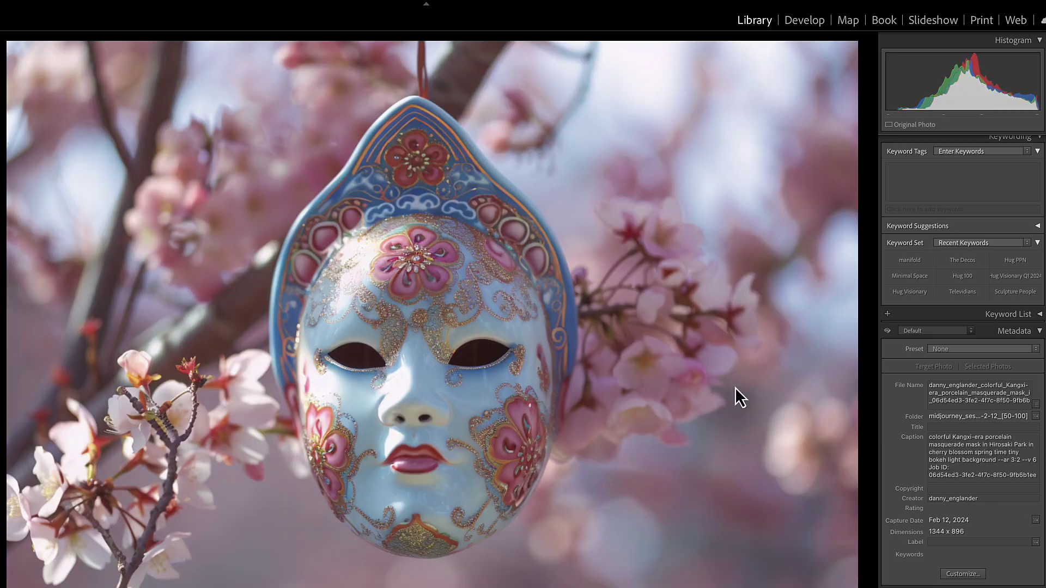
key("Left")
key("Right")
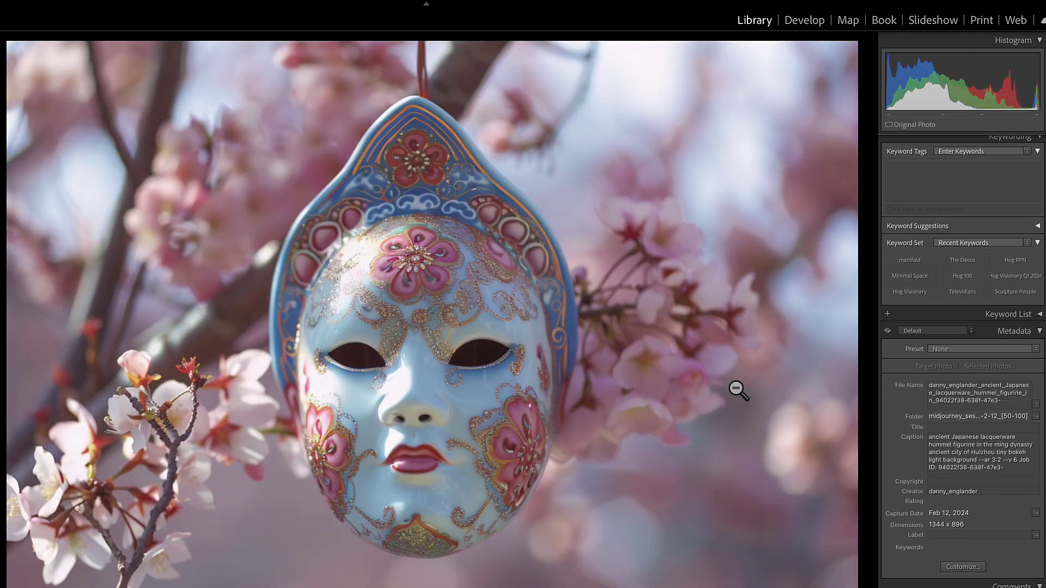
key("Left")
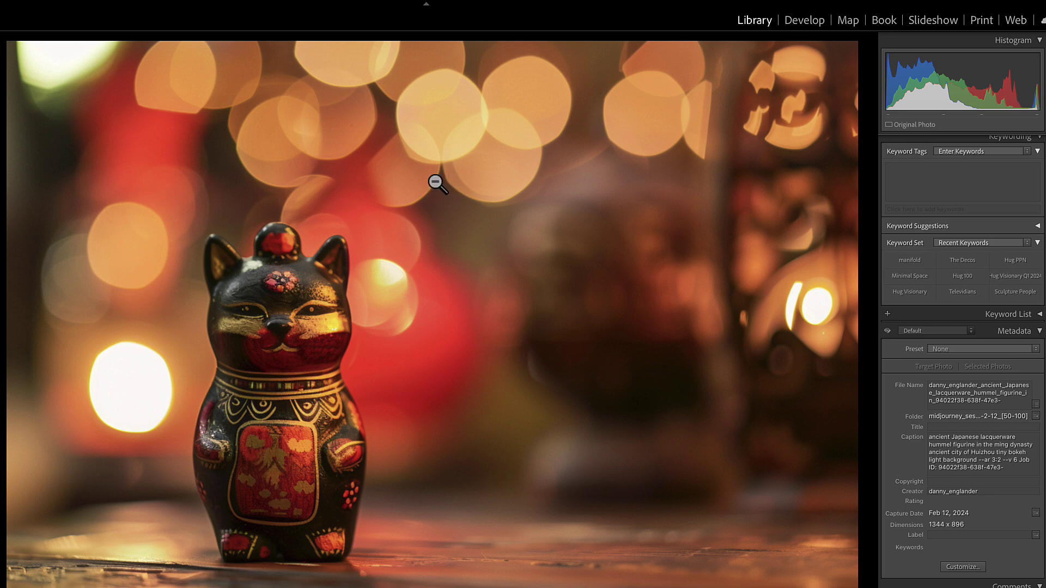
Step through the cat figurine variations and the cherry blossom and building mask renders
key("Right")
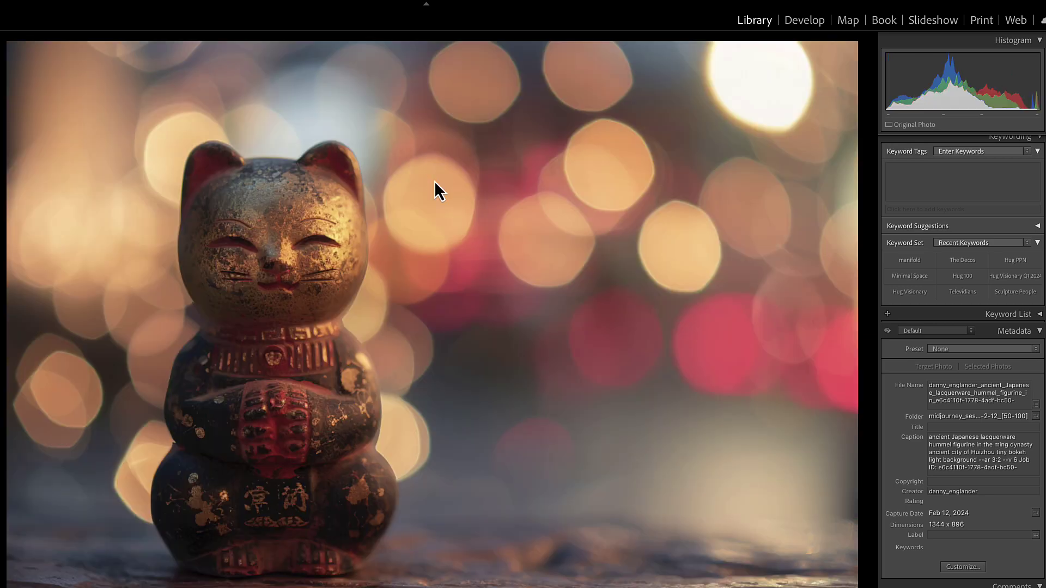
key("Right")
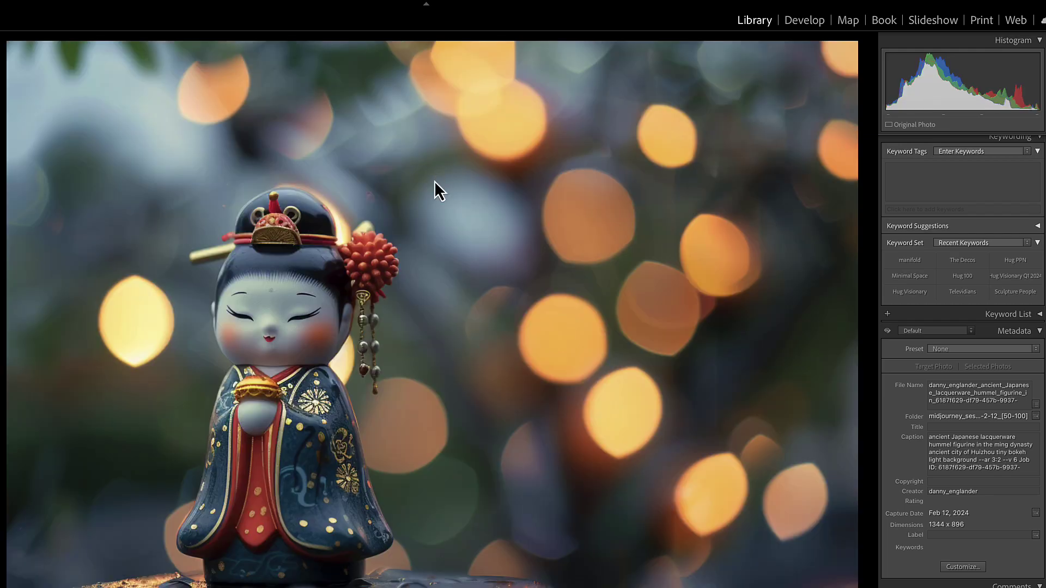
key("Right")
key("Right")
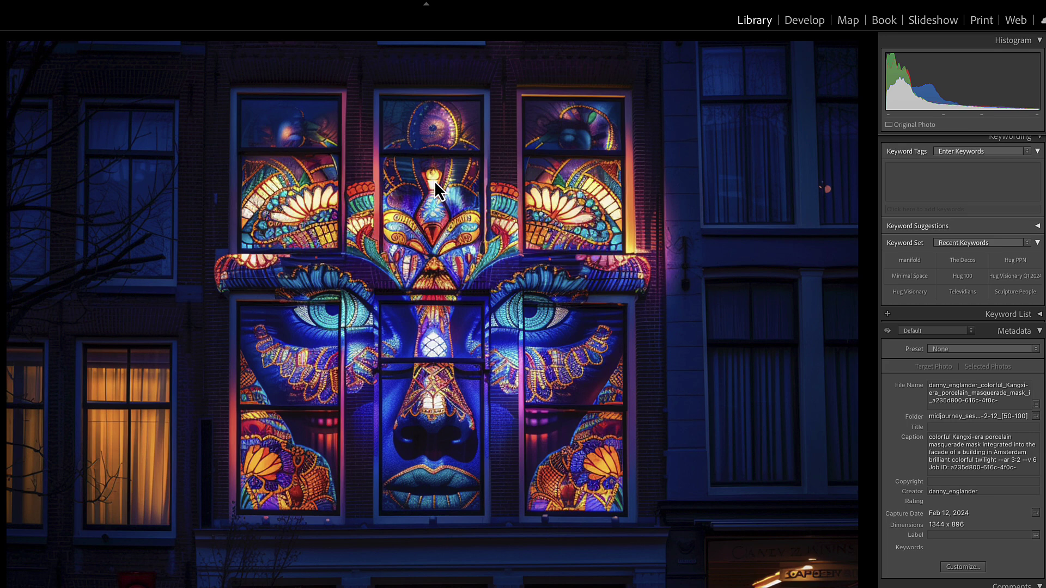
key("Right")
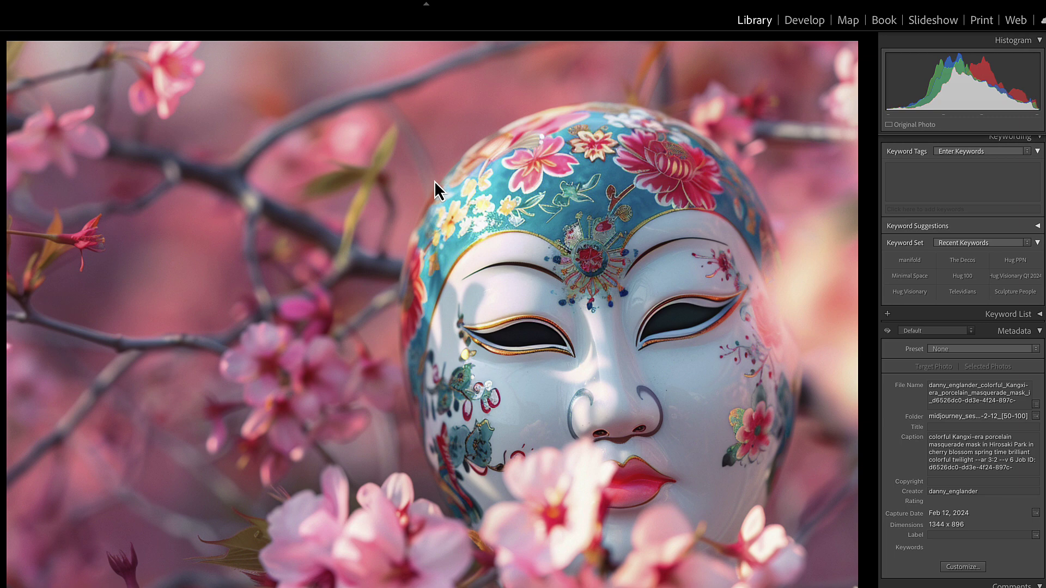
key("Right")
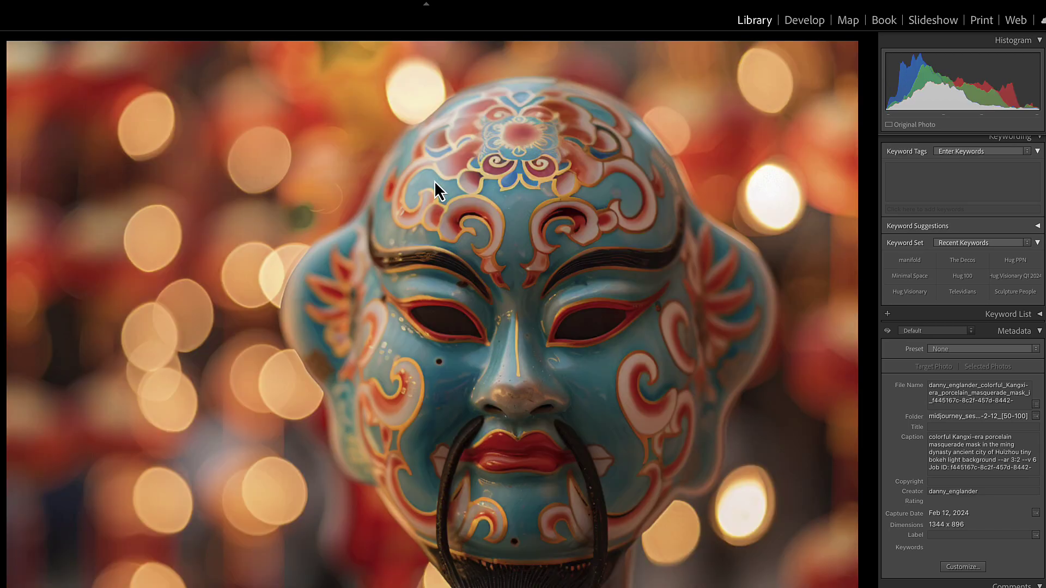
key("Right")
key("Right")
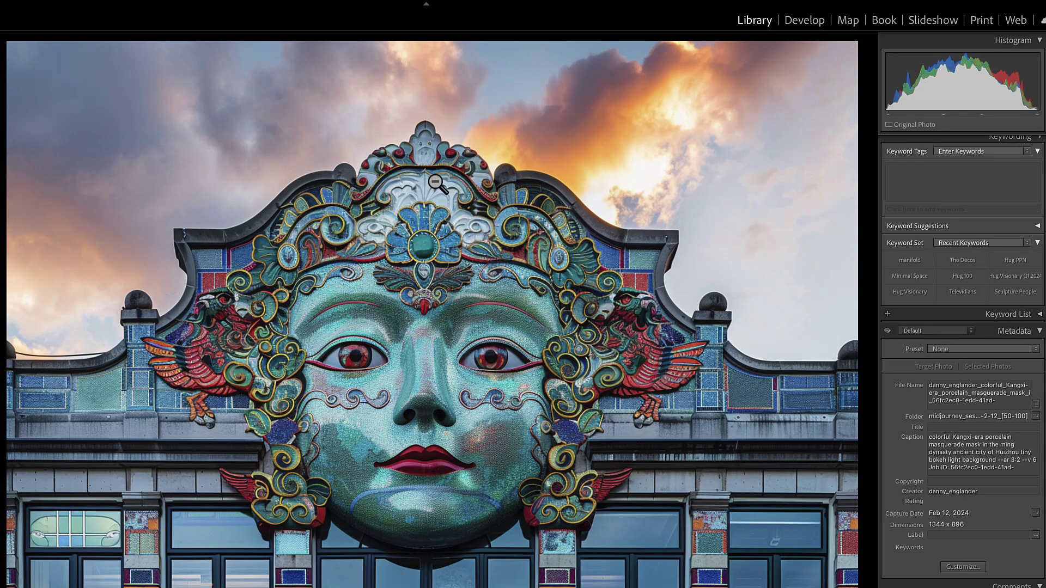
key("Left")
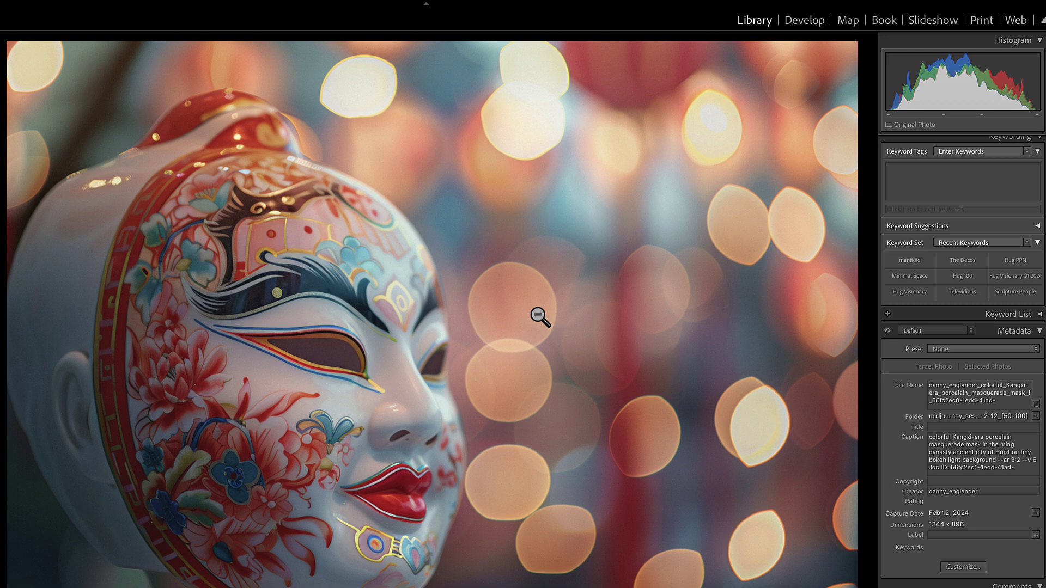
Advance past the pink floral mask and blossom doll to the lacquerware figurine by a window
key("Right")
key("Right")
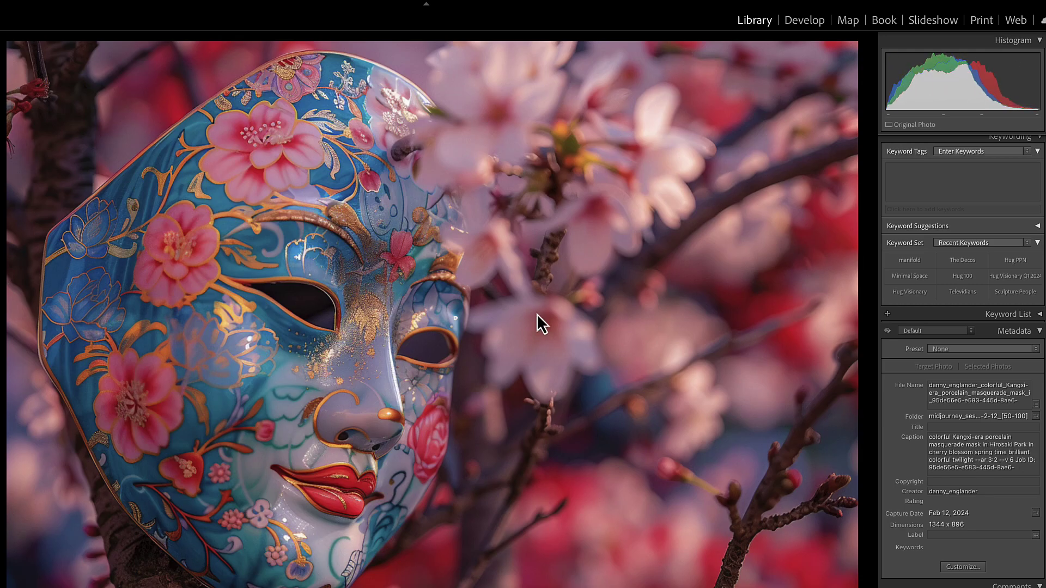
key("Right")
key("Right")
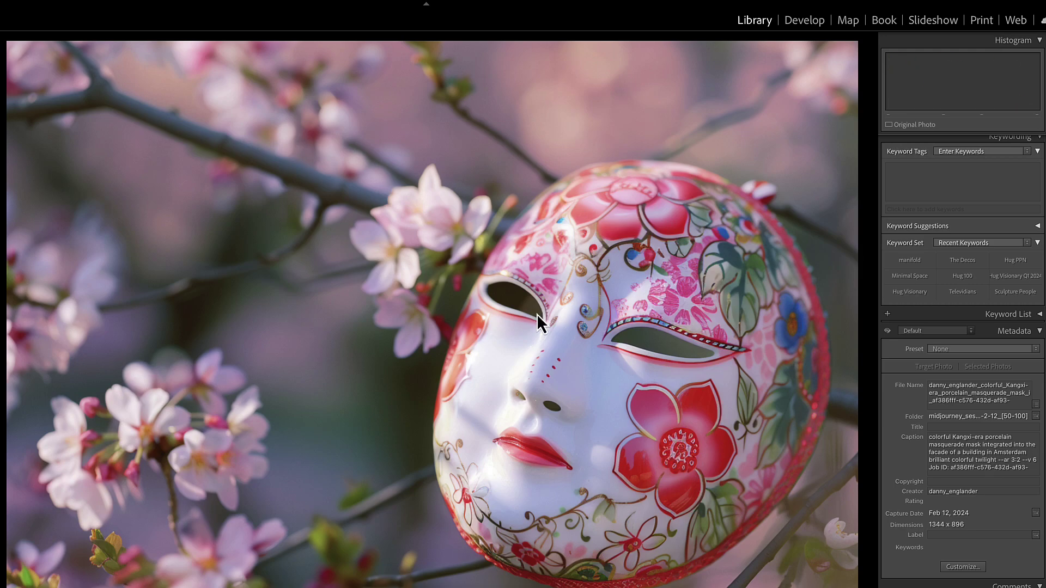
key("Right")
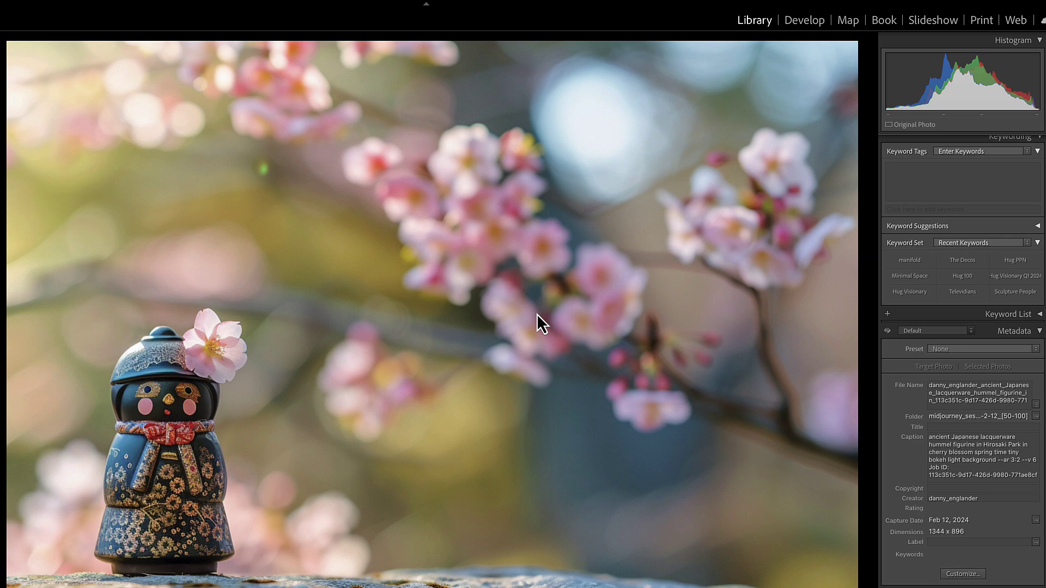
key("Right")
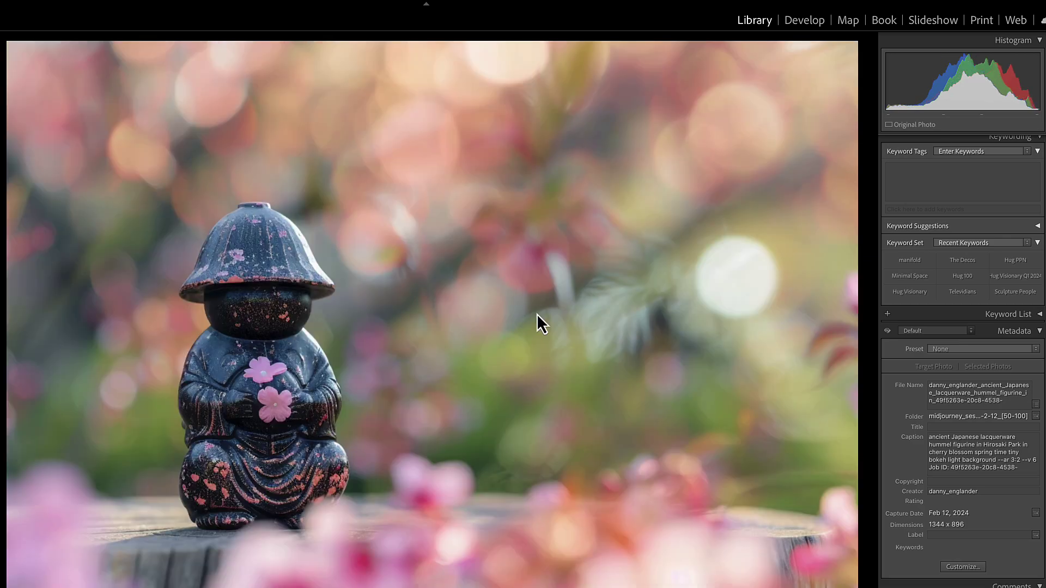
key("Right")
key("Right")
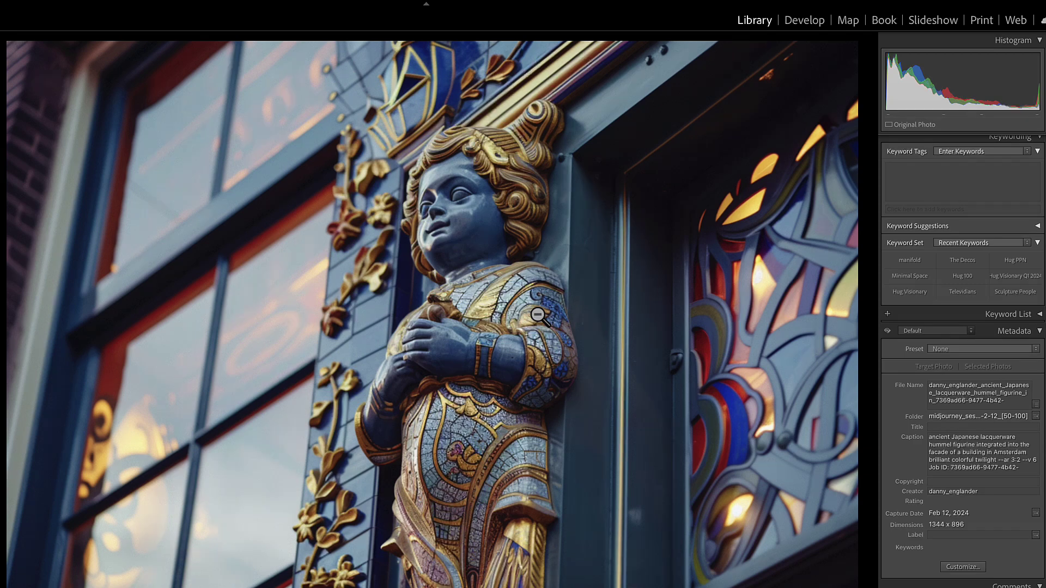
key("Right")
key("Right")
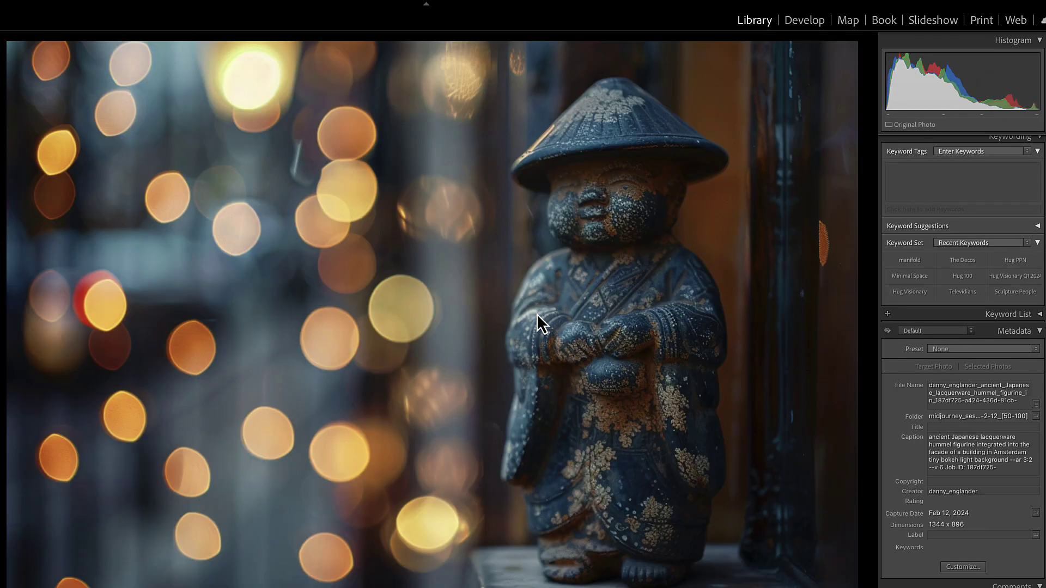